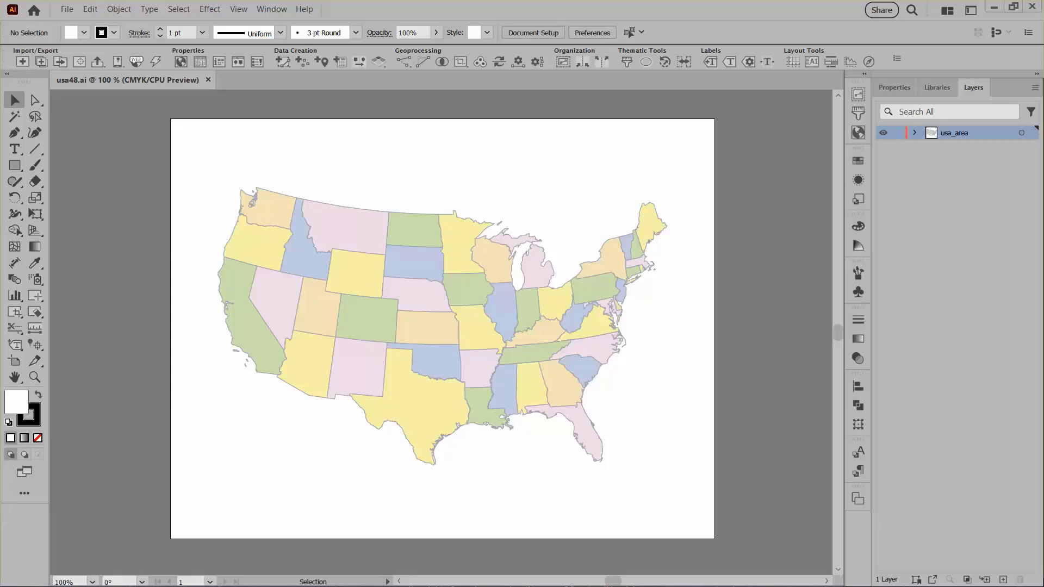
Step: Display the document's MAP Views and check the usa map's scale, units and coordinate system in MAP Info
click(857, 134)
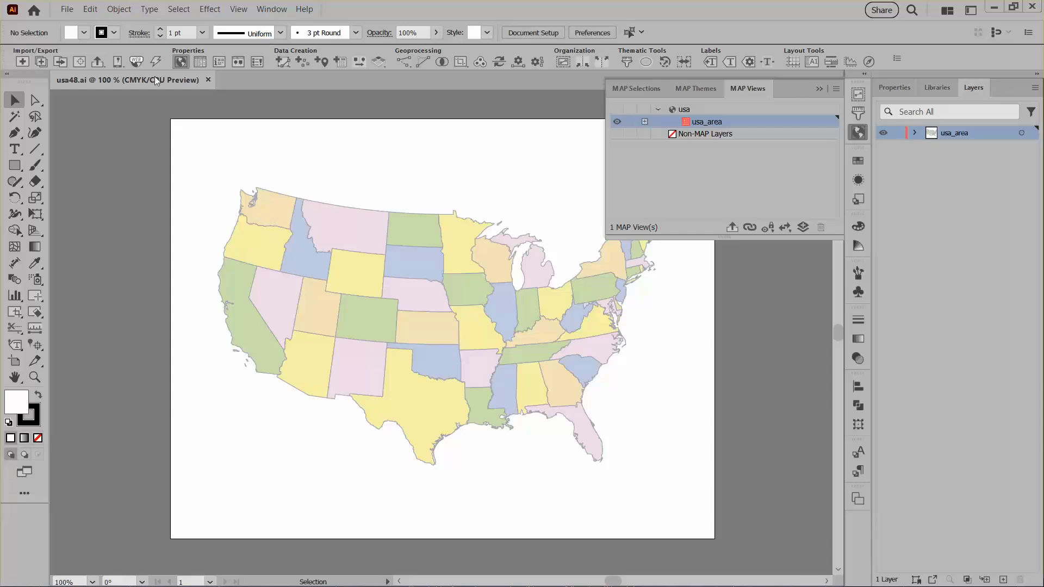
click(220, 62)
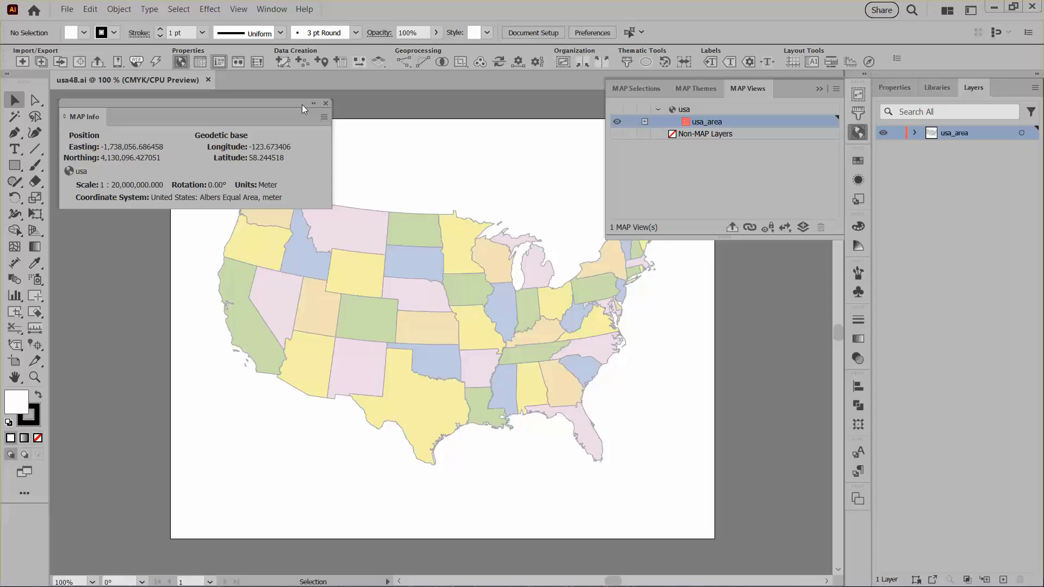
click(325, 104)
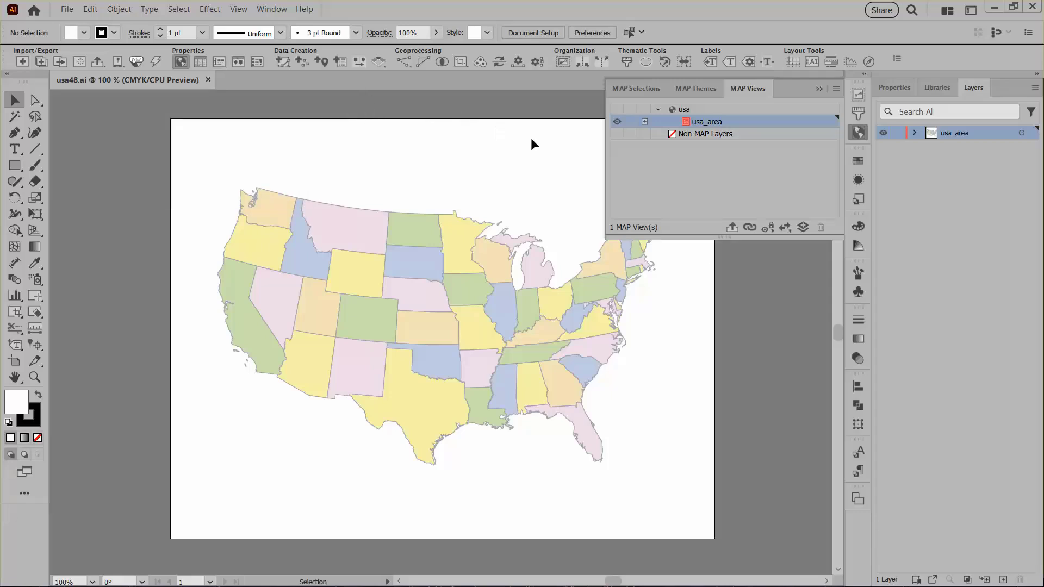
Step: Add a MAP layer named Cities with the Point feature type to the usa MAP View
click(706, 113)
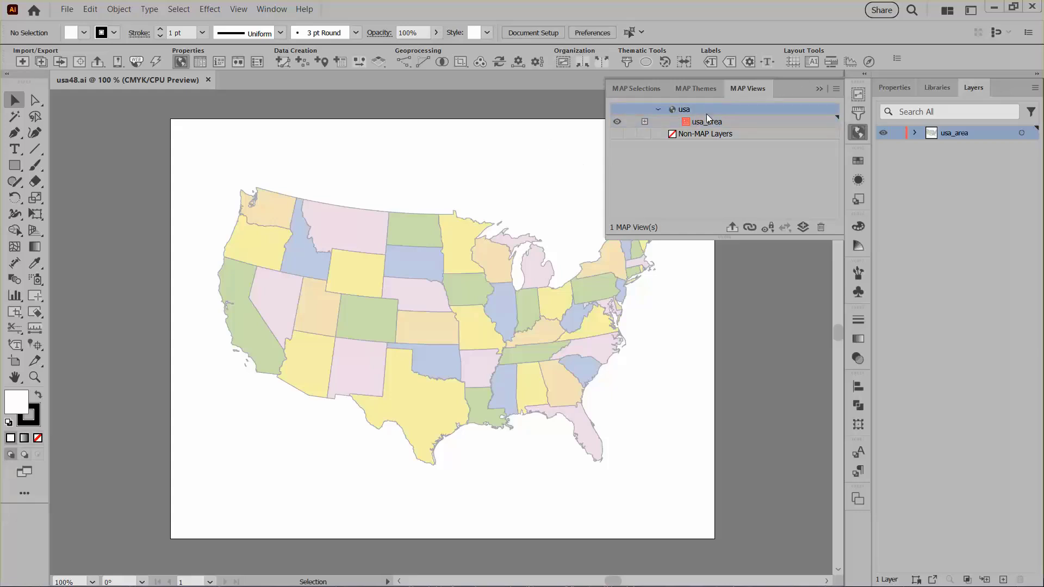
click(804, 228)
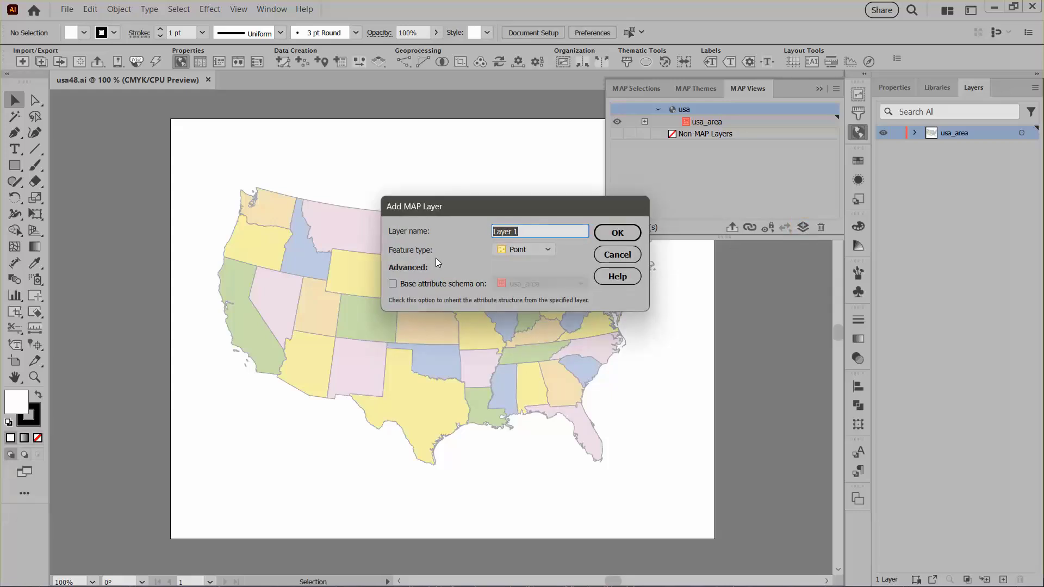
text(Cities)
click(610, 235)
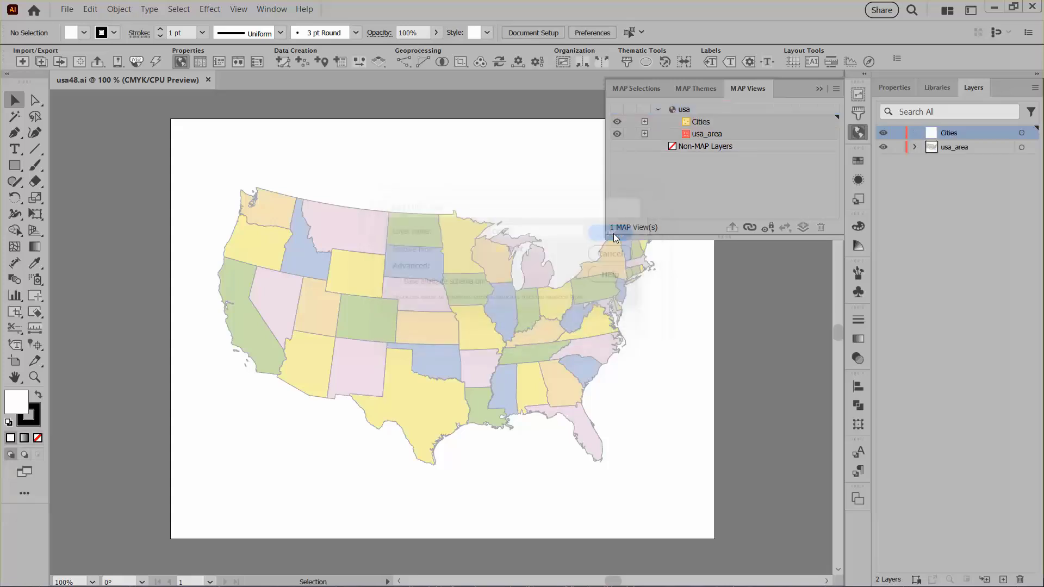
click(818, 89)
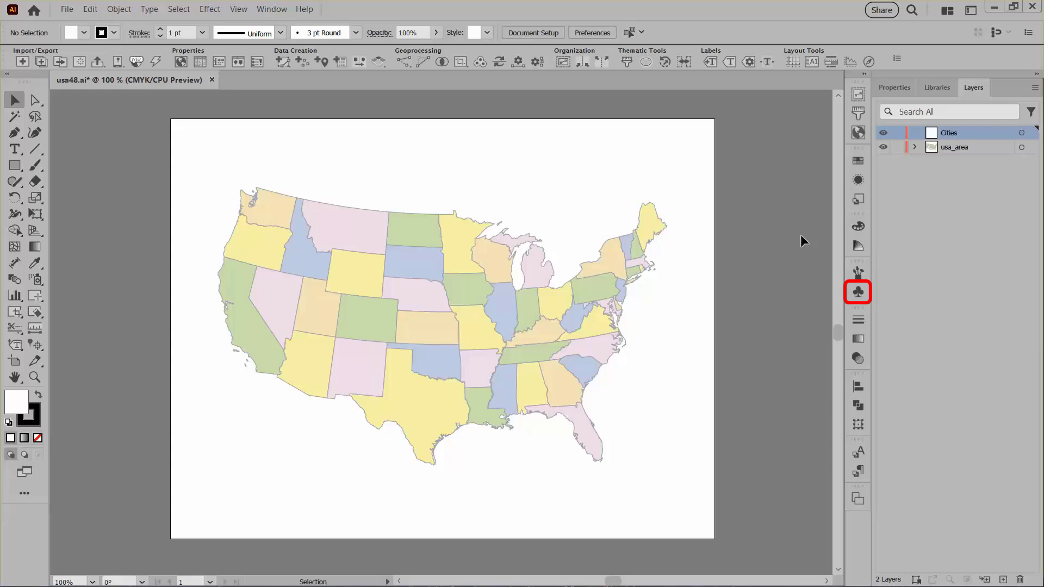
Step: Load the MAP - Symbols library from the MAP Symbols collection and enlarge its window to show more symbols
click(858, 292)
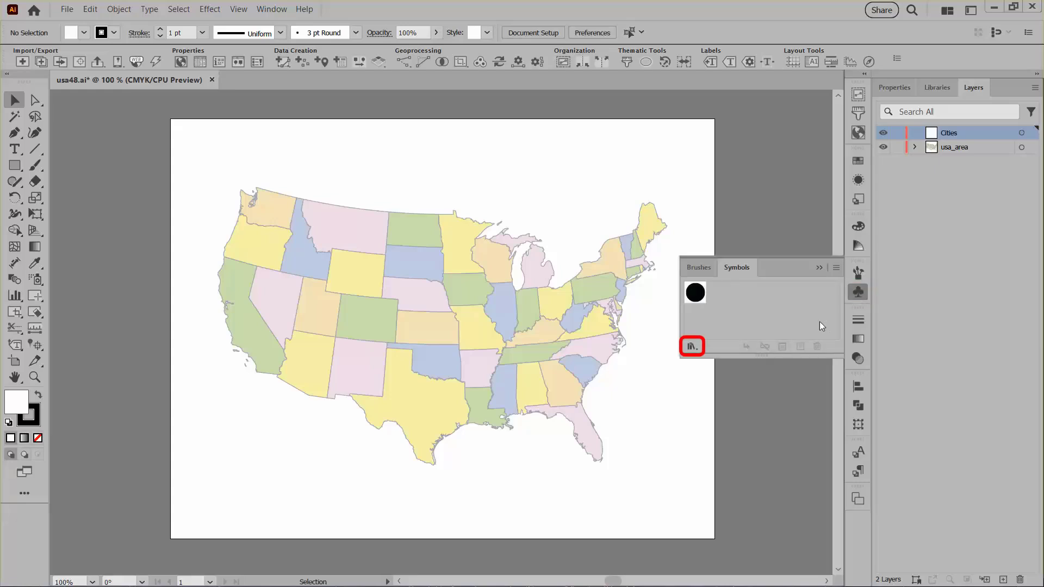
click(691, 345)
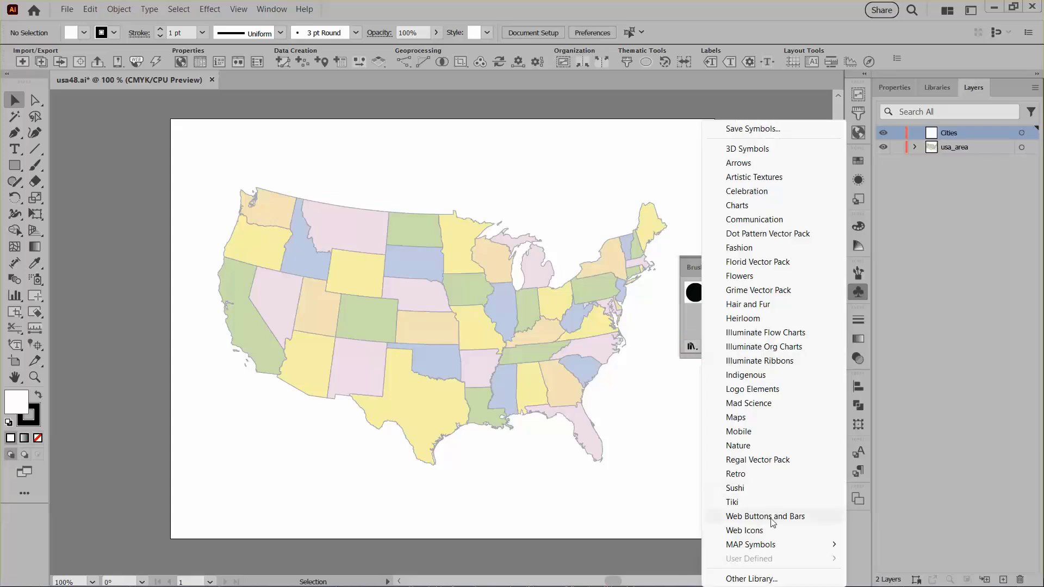
mouse_move(767, 546)
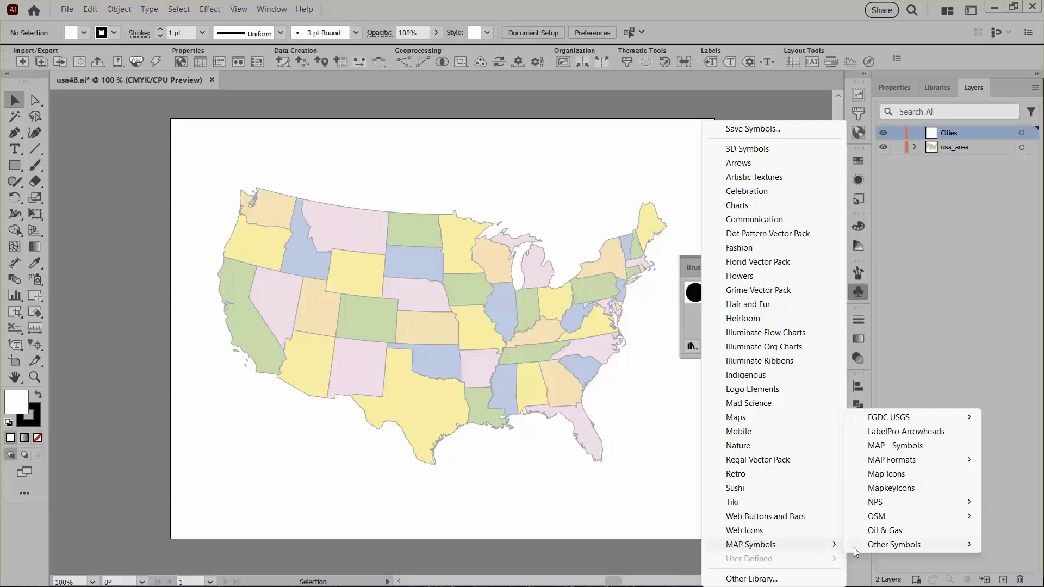
click(916, 447)
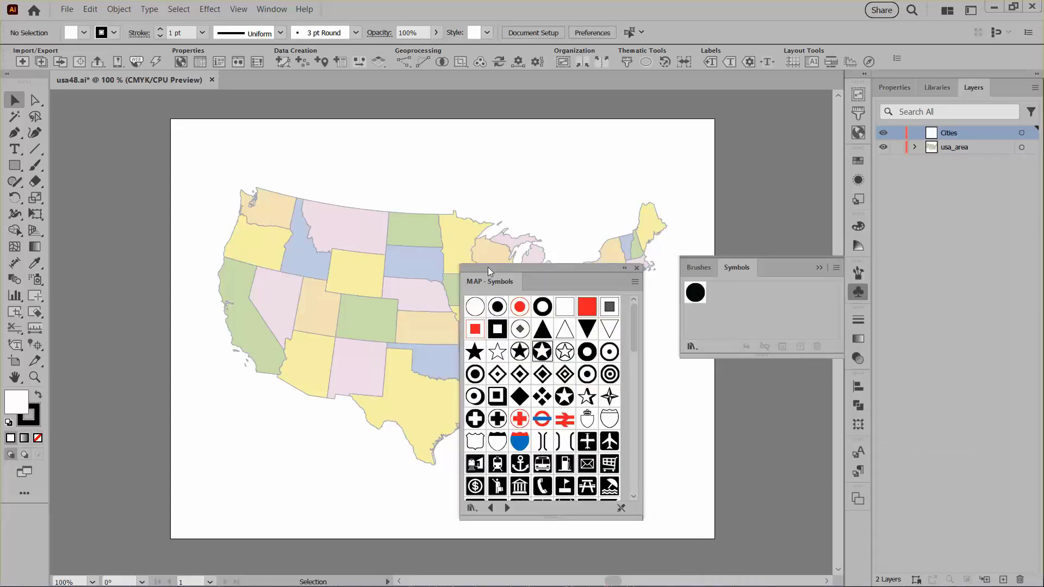
drag(488, 267, 352, 196)
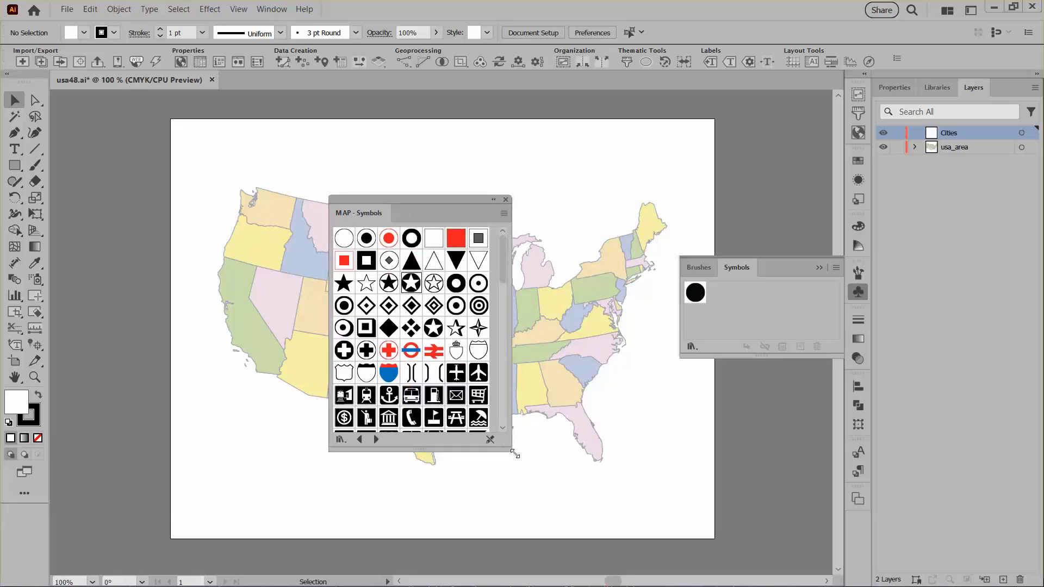
drag(518, 462, 552, 471)
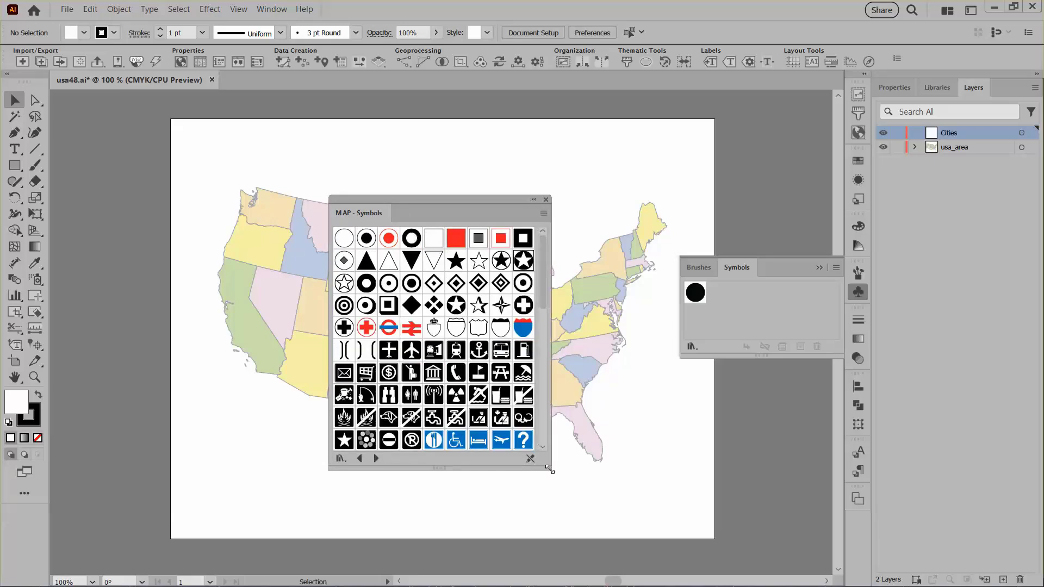
Step: Add Point of Interest 3, 2, 9 and 17 to the document's symbols and close the symbol library
click(388, 239)
click(366, 240)
click(523, 241)
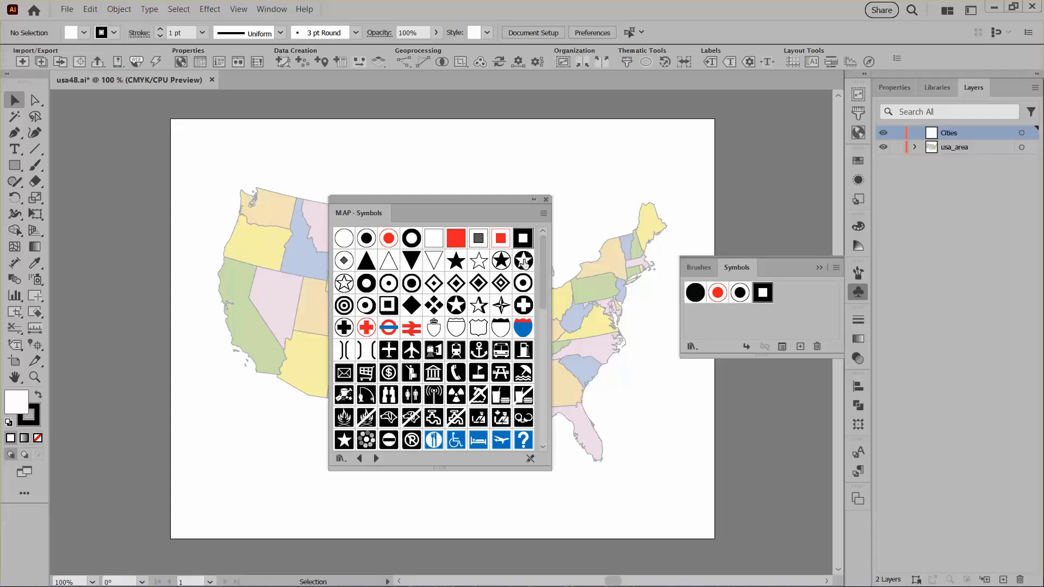
click(503, 262)
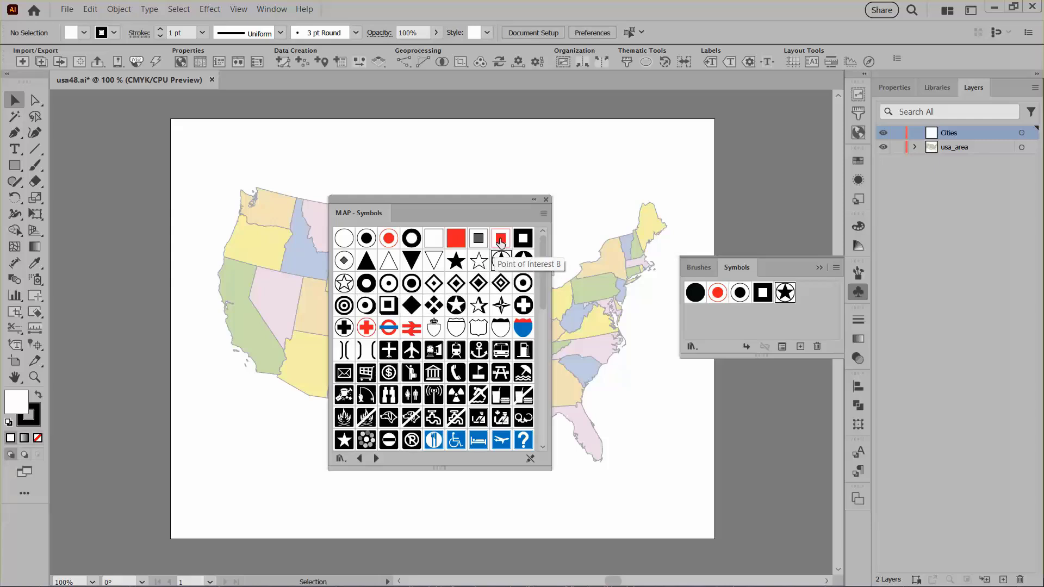
click(546, 199)
click(817, 267)
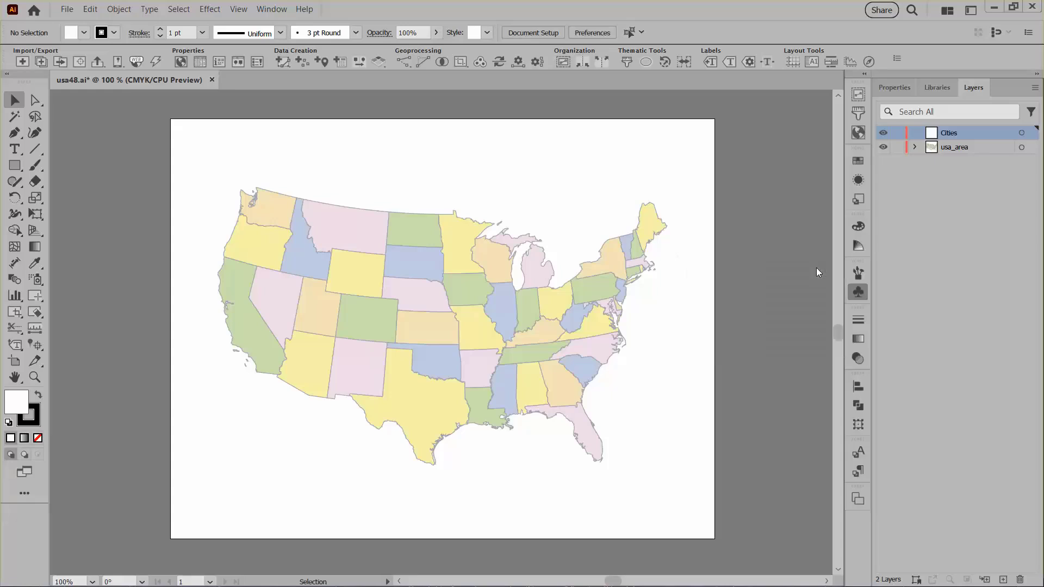
Step: Start the MAP Point Plotter on the Cities layer with Point of Interest 3 as the plotted symbol
click(859, 132)
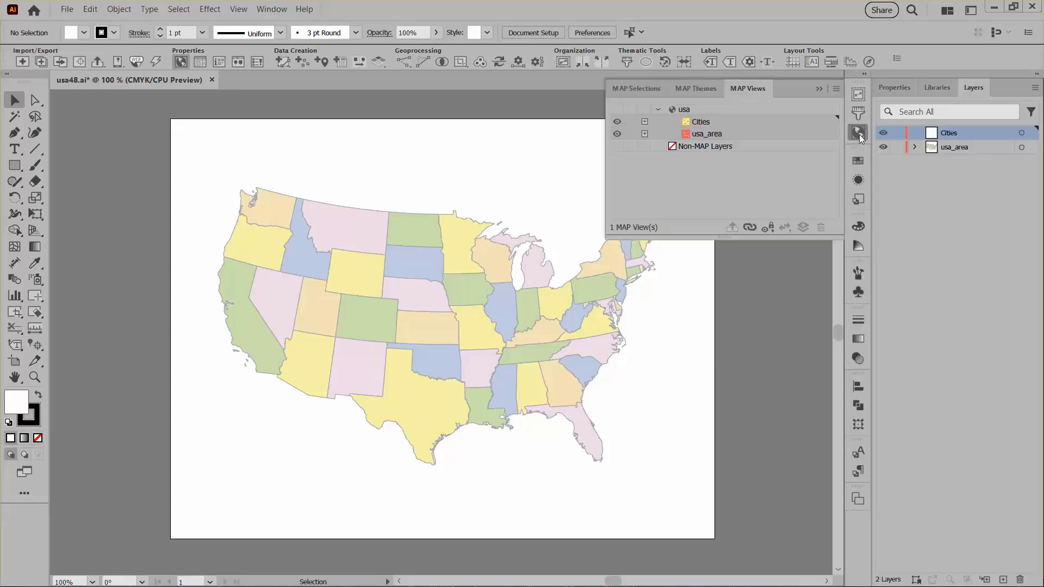
click(713, 120)
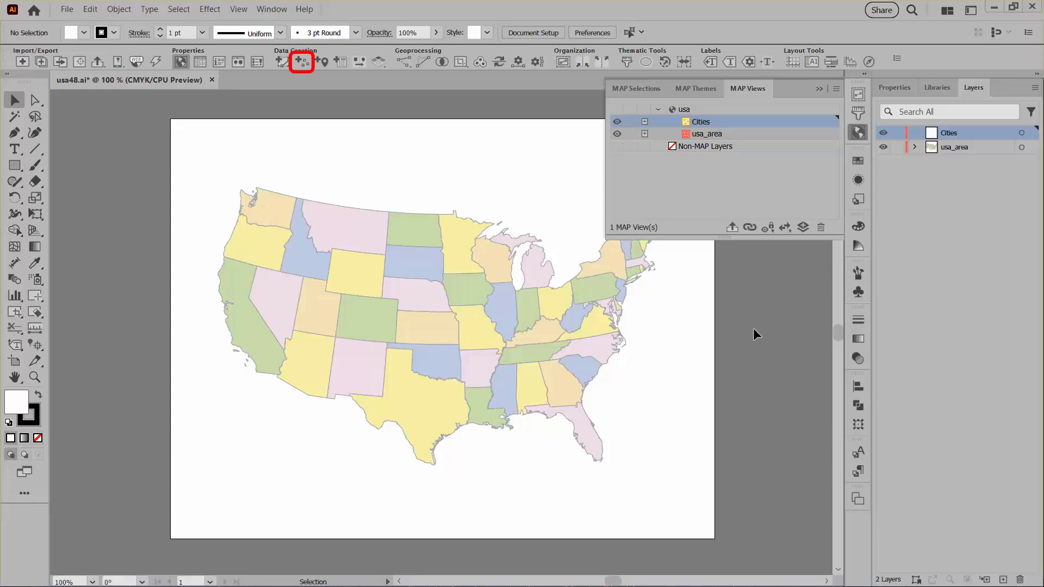
click(302, 61)
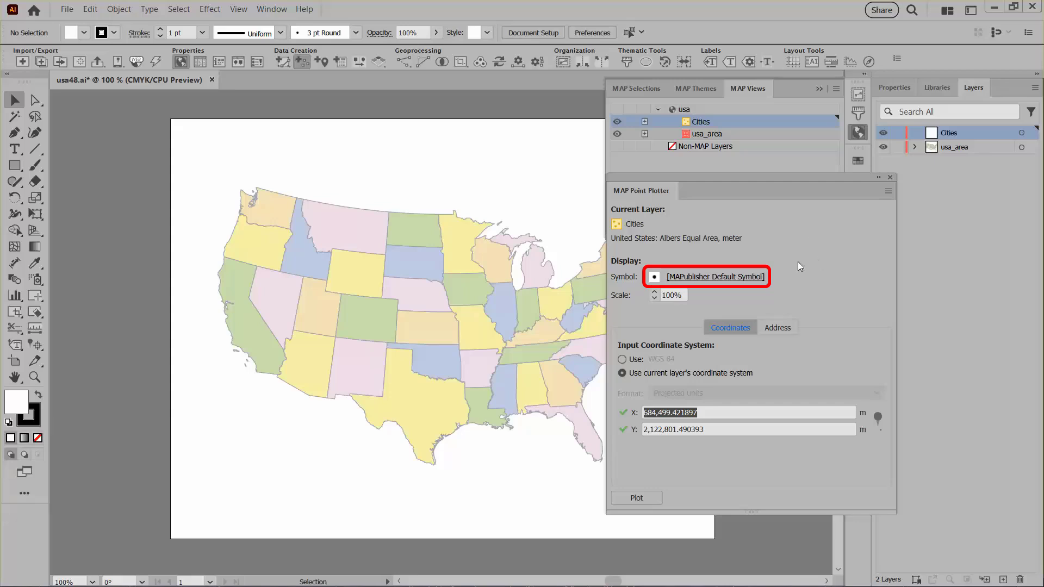
click(727, 277)
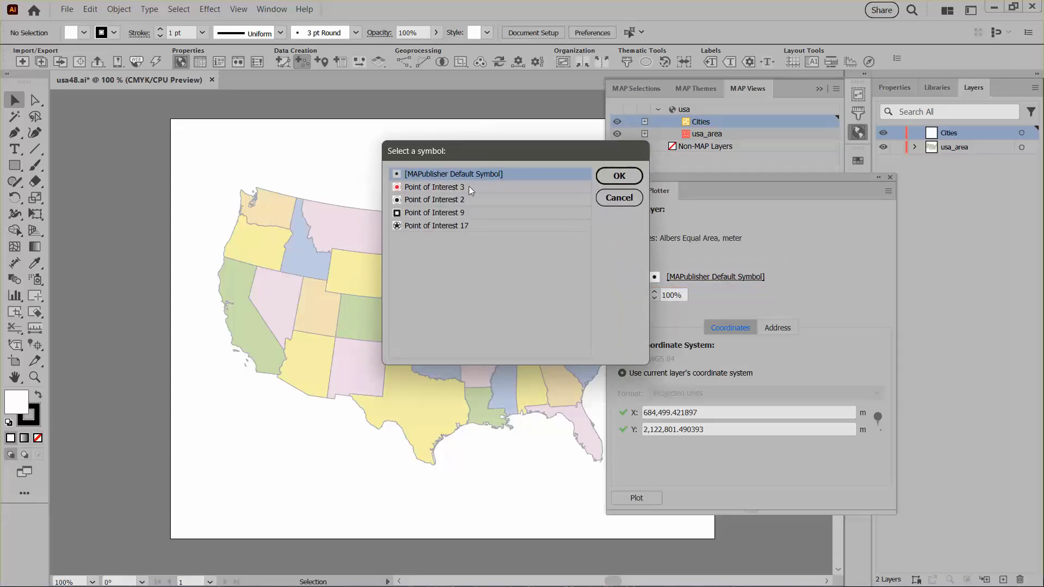
click(462, 187)
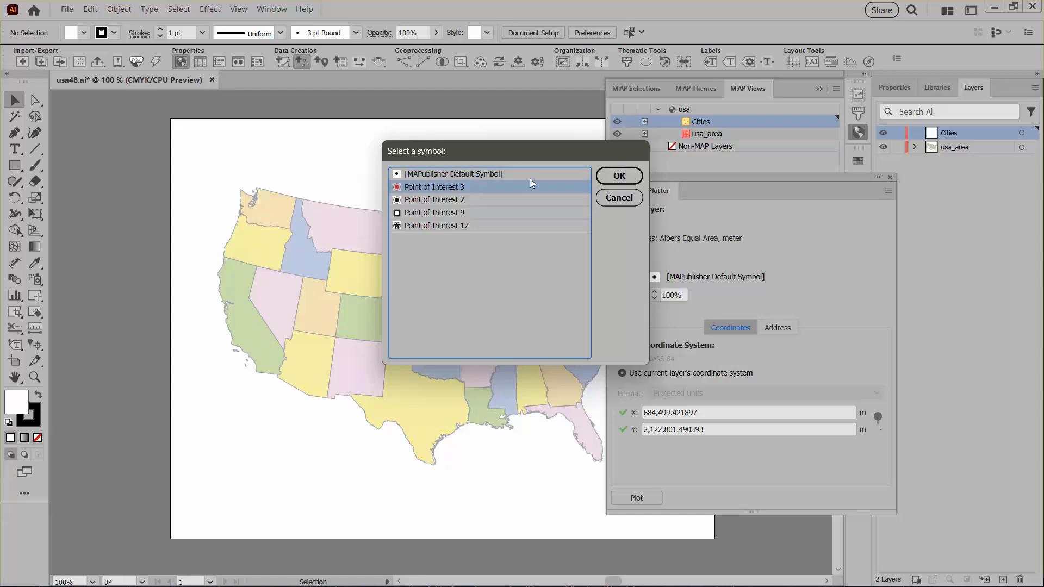
click(627, 178)
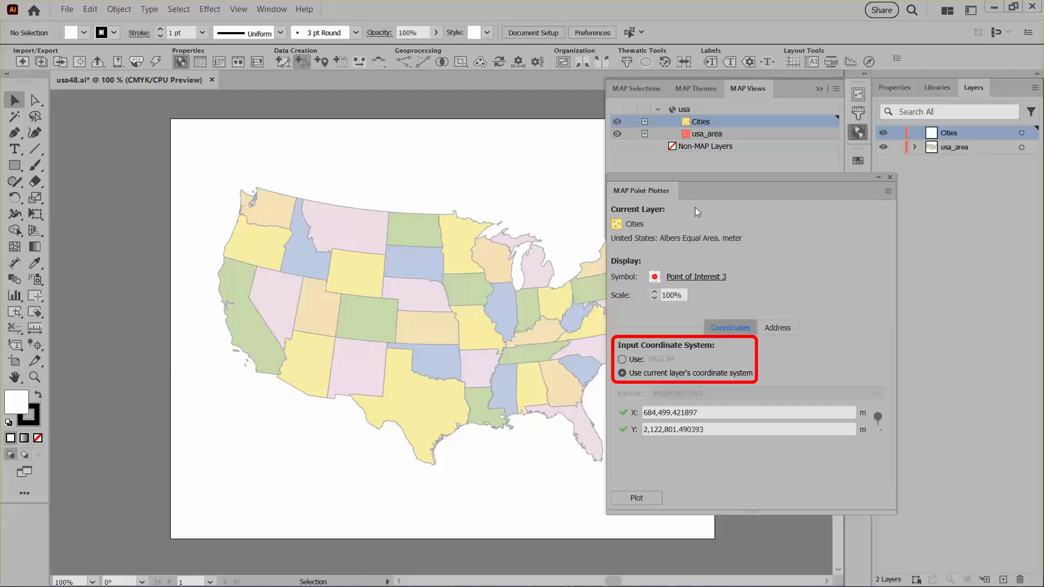
Step: Plot a point on the Cities layer using WGS 84 coordinates, longitude -118.4183 and latitude 34.1151
click(623, 358)
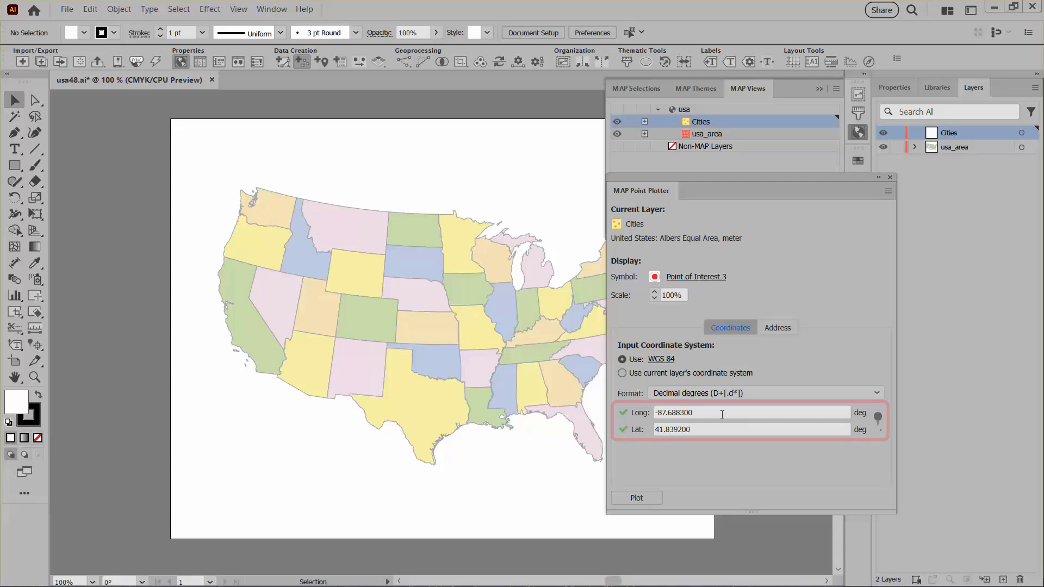
drag(709, 412, 590, 416)
text(-11)
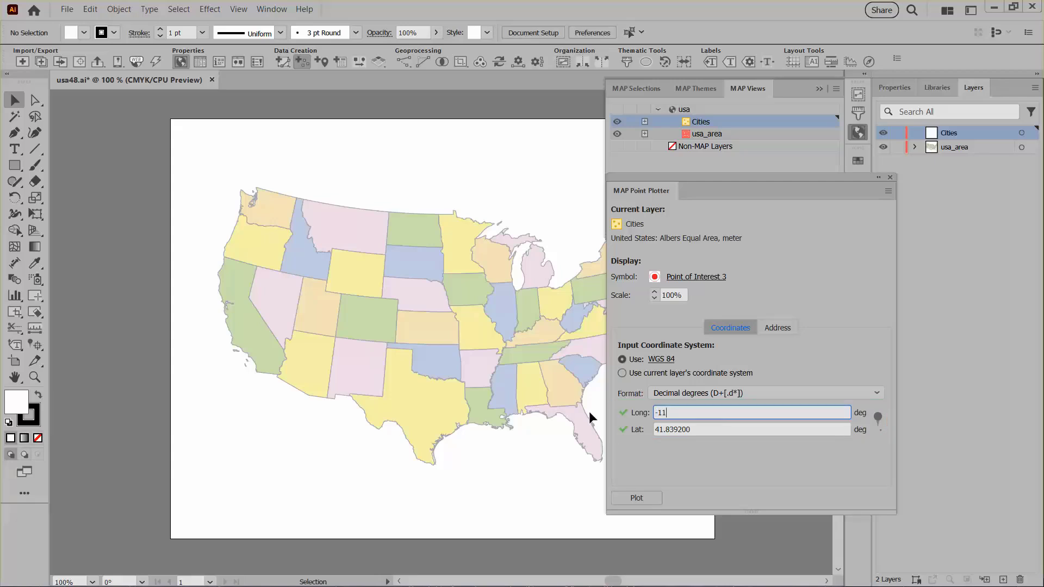
text(8.4183)
key(Tab)
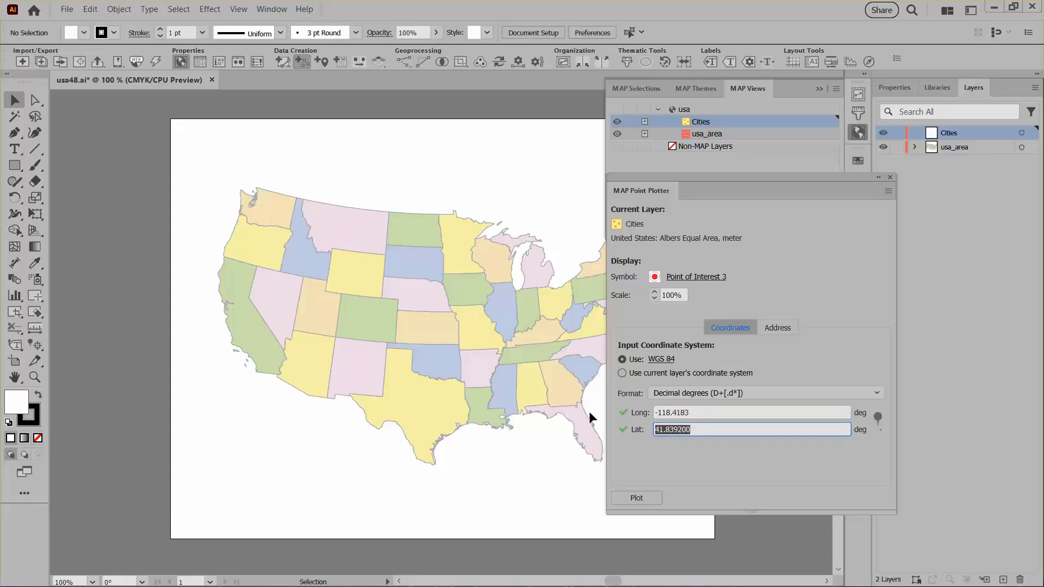
text(34.1151)
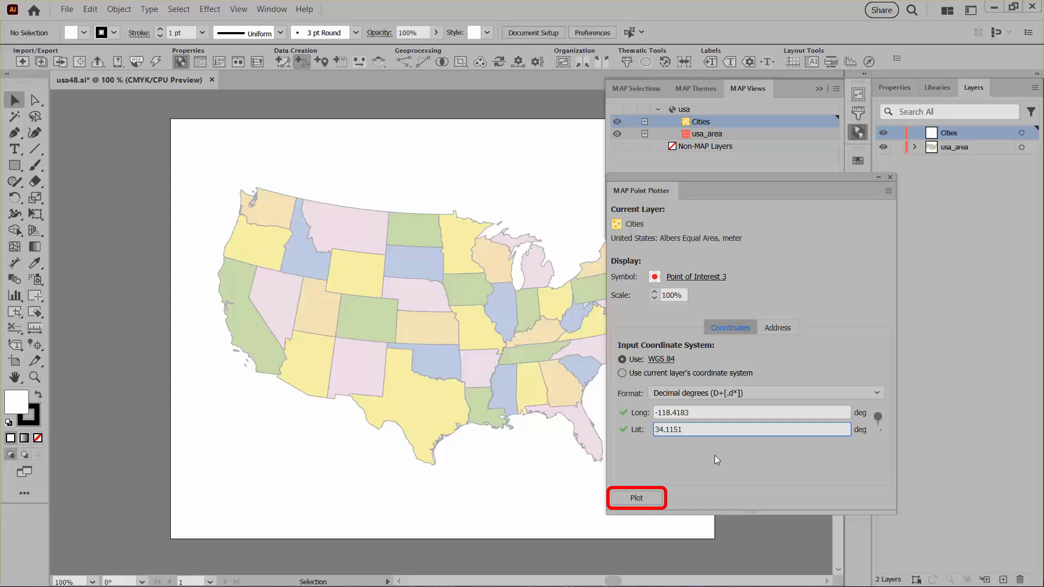
click(648, 497)
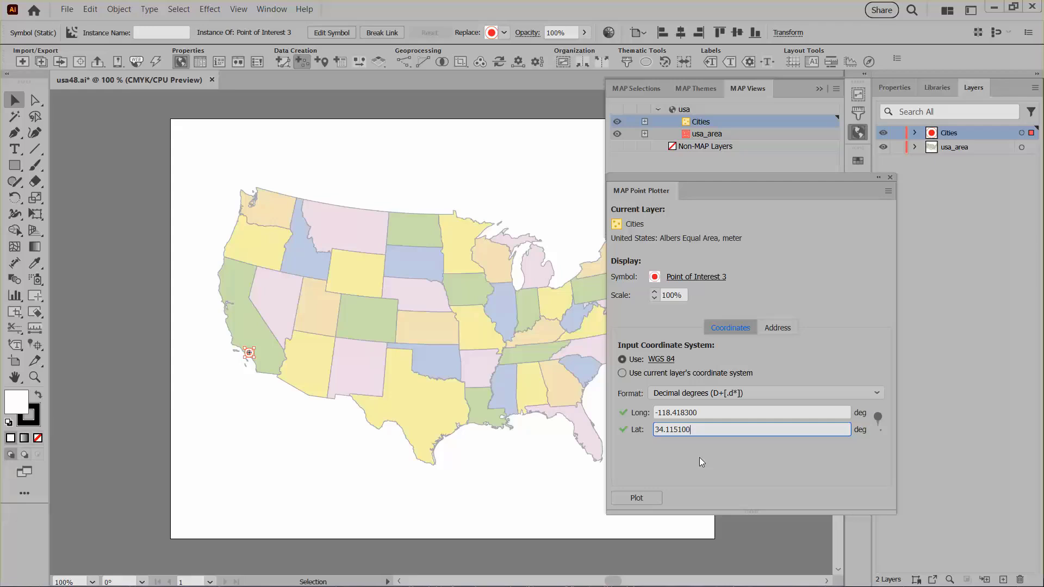
Step: Set the coordinate format to Delimited Degrees Minutes Seconds and move the Point Plotter clear of the map's east coast
click(726, 395)
click(723, 428)
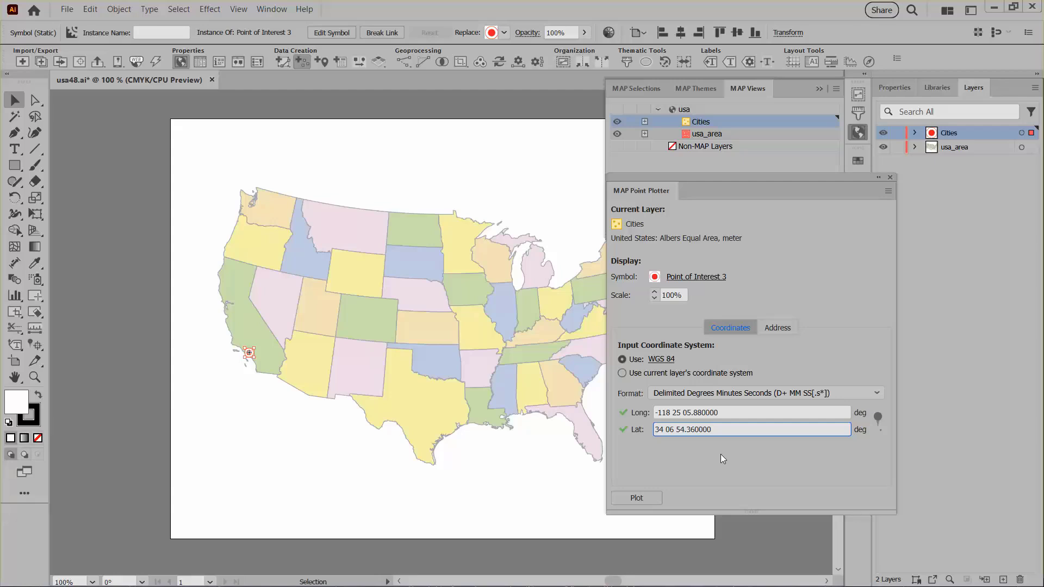
drag(664, 174, 735, 175)
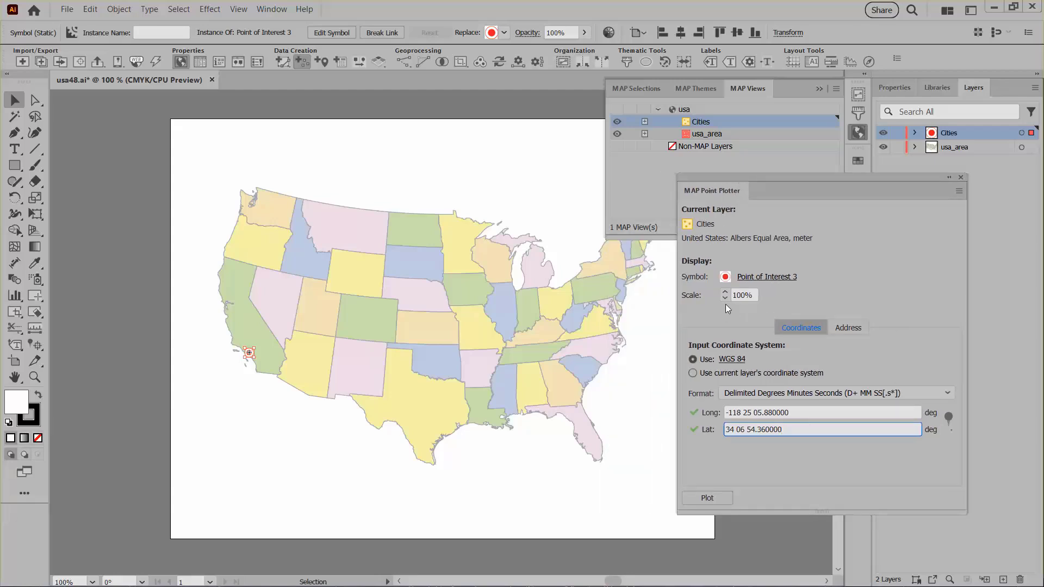
Step: Plot a point at longitude 73d56'39.0"W and latitude 40d41'14.0"N with the symbol scale set to 150%
key(shift+Tab)
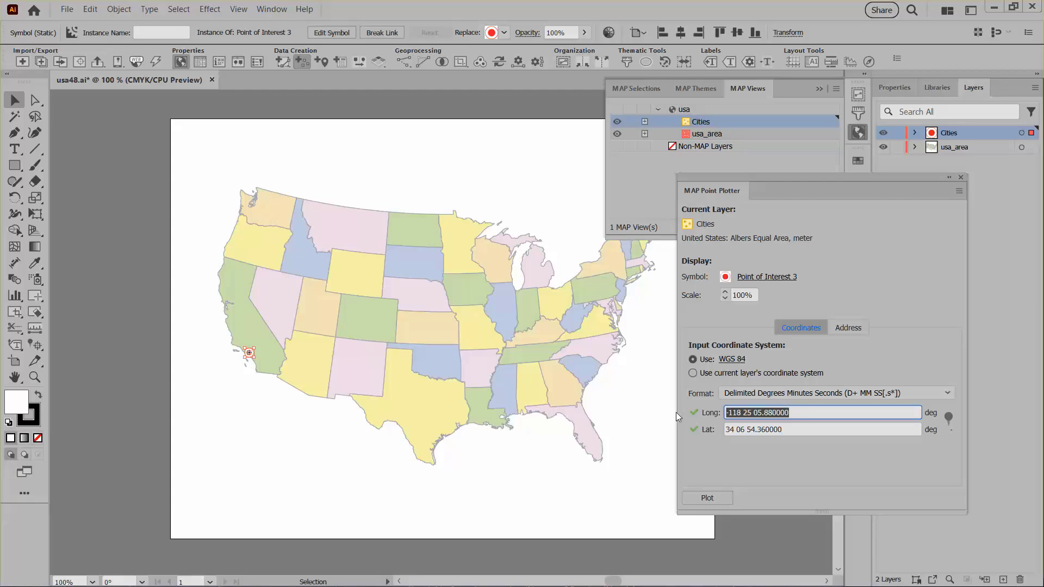
key(BackSpace)
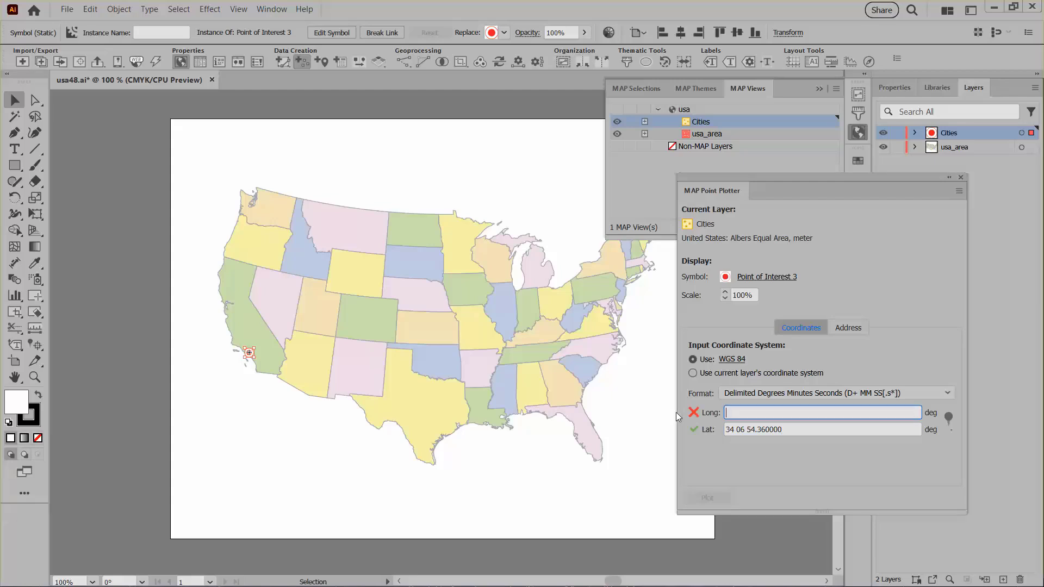
text(73d)
text(56'39.0"W)
key(Tab)
text(40)
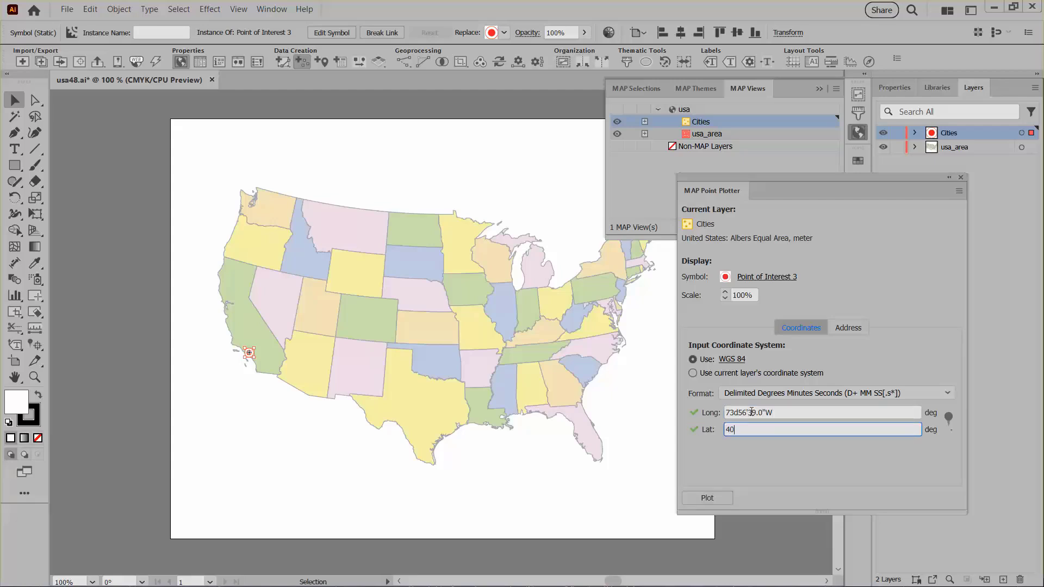
text(d41'14.0"N)
click(725, 291)
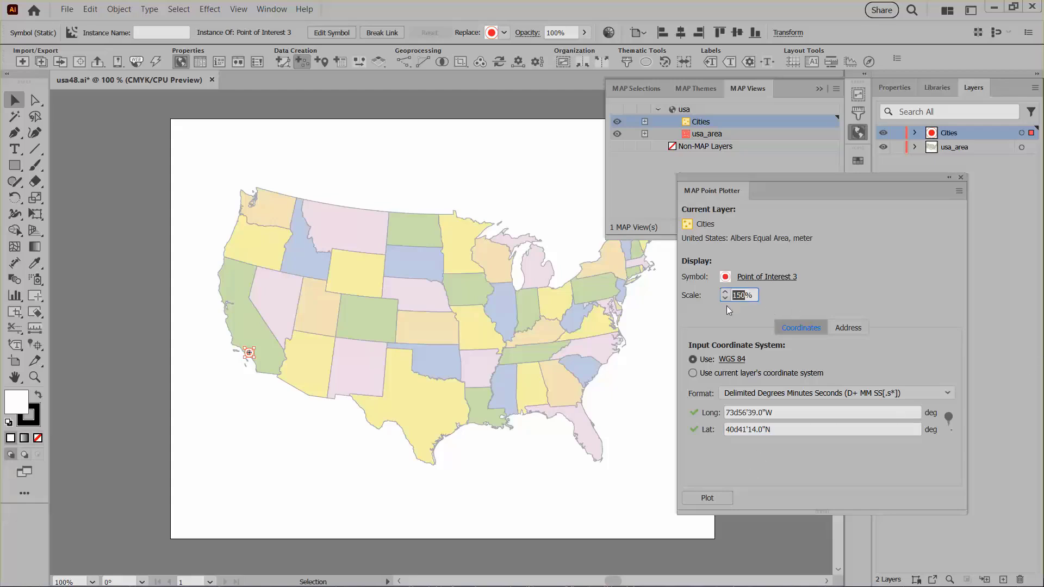
click(722, 498)
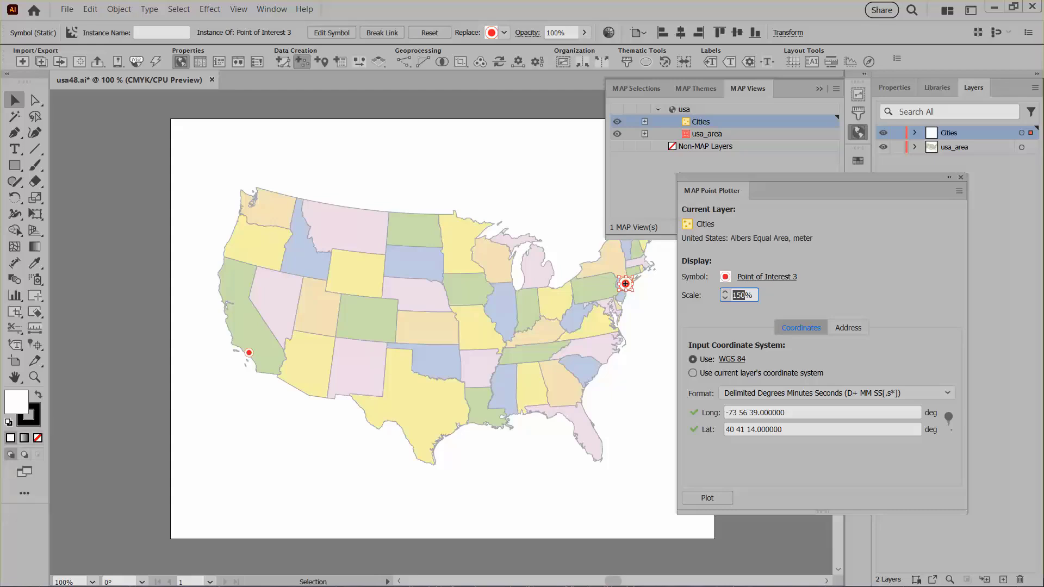
Step: Plot a point on the Cities layer in decimal degrees at longitude -87.6883 and latitude 41.8392
click(764, 391)
click(767, 412)
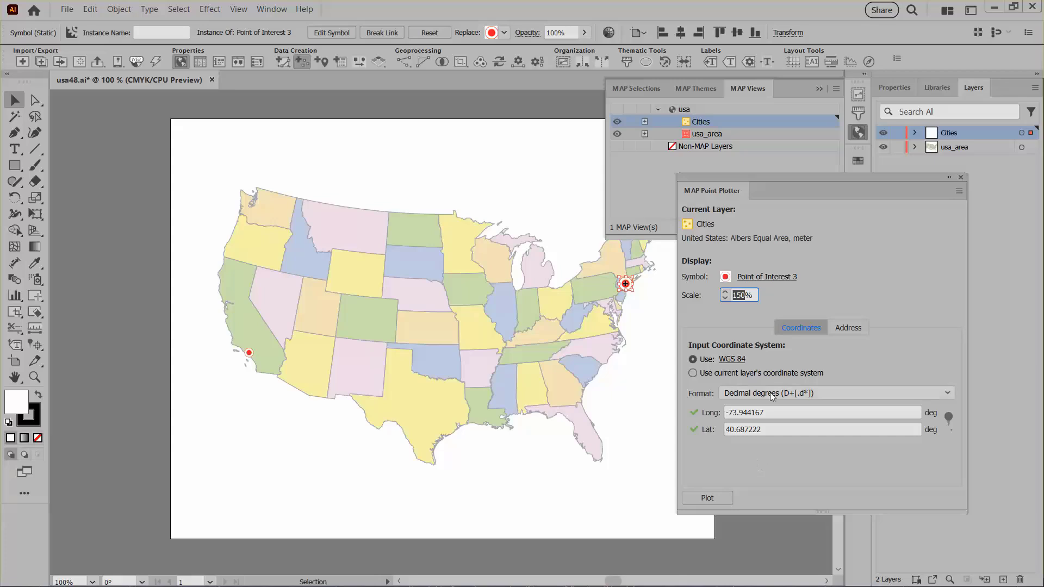
key(Tab)
text(-87.6883)
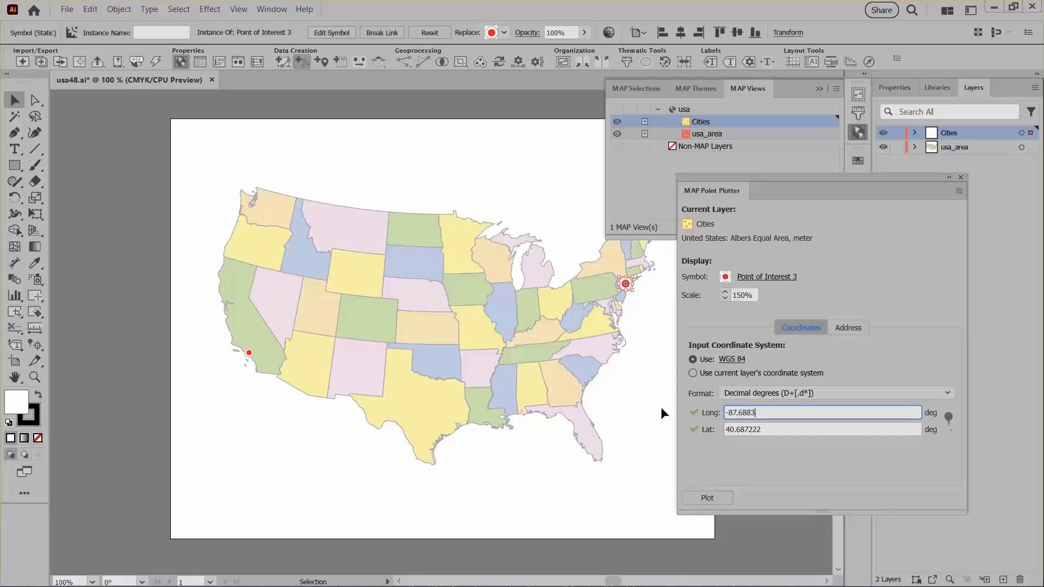
key(Tab)
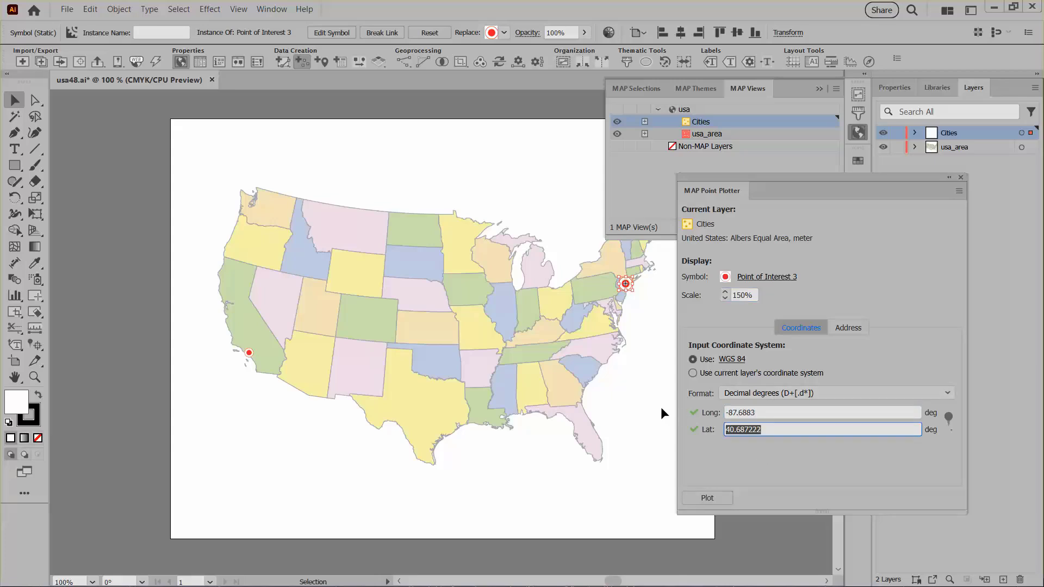
text(41.8392)
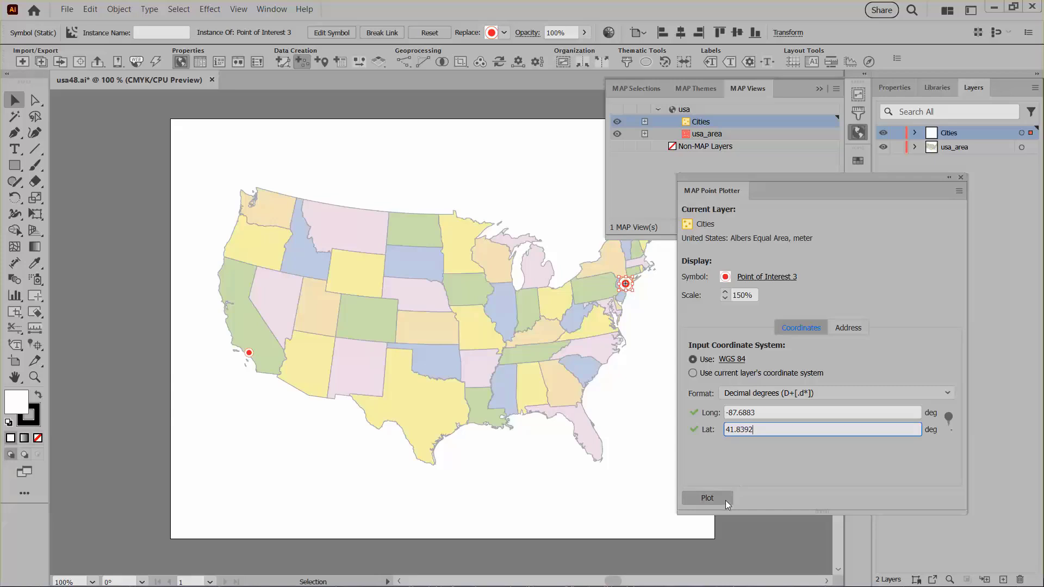
click(726, 500)
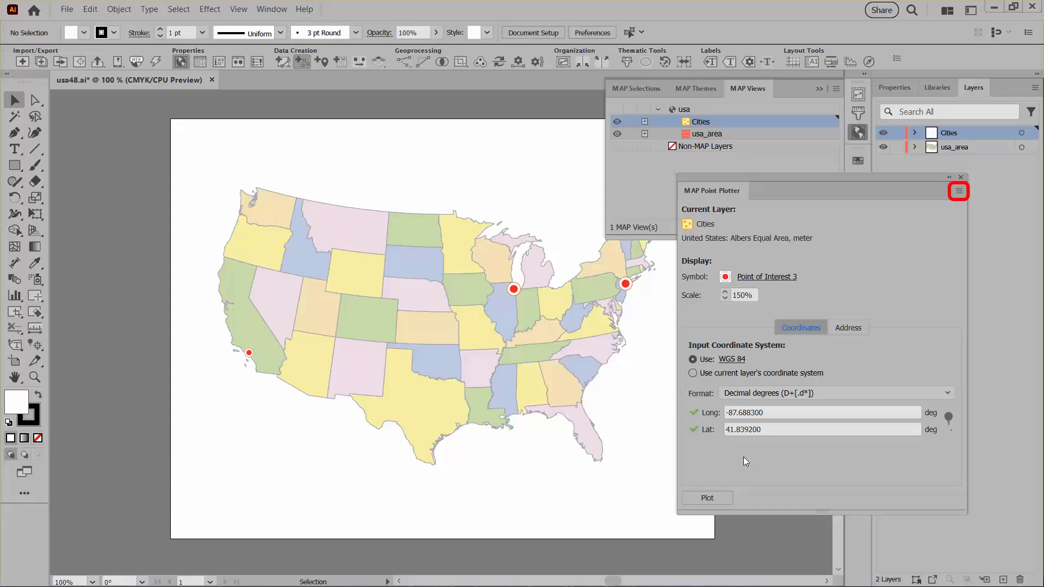
Step: Plot high-accuracy centroids of the usa_area layer onto a new layer named centroid, using a rescaled Point of Interest 9 symbol
click(959, 190)
click(905, 196)
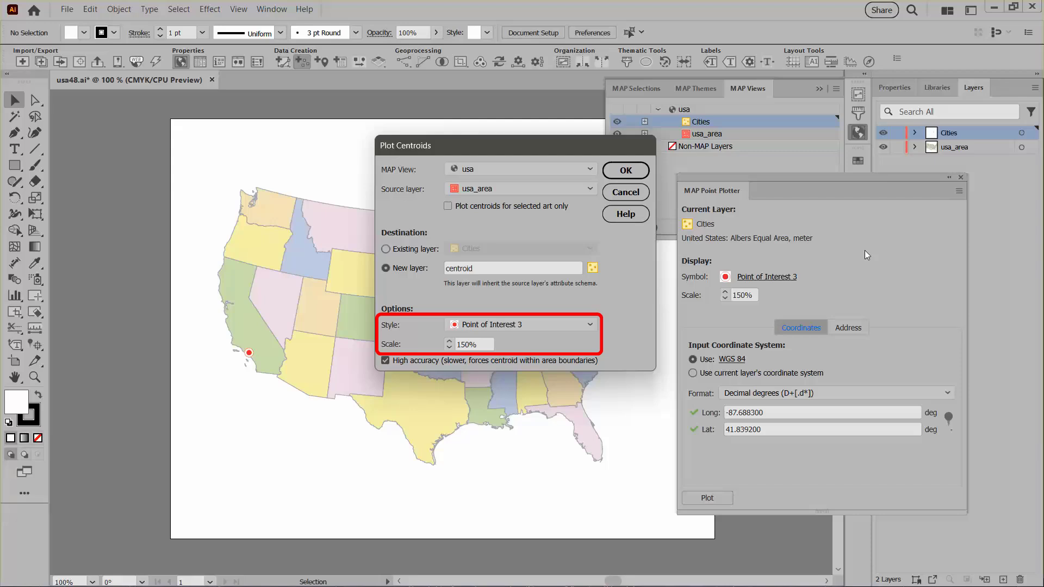
click(541, 327)
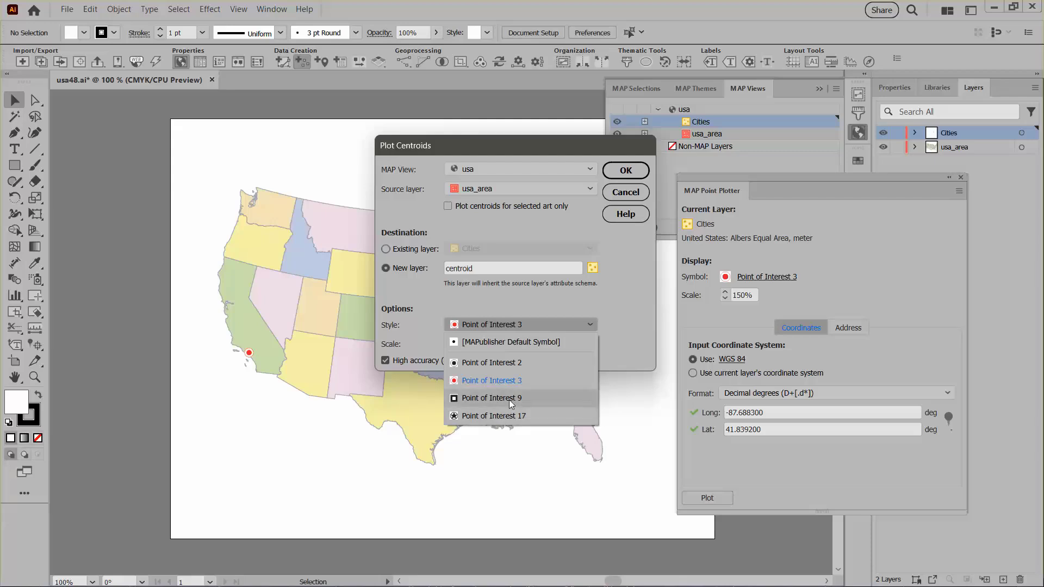
click(509, 399)
click(447, 346)
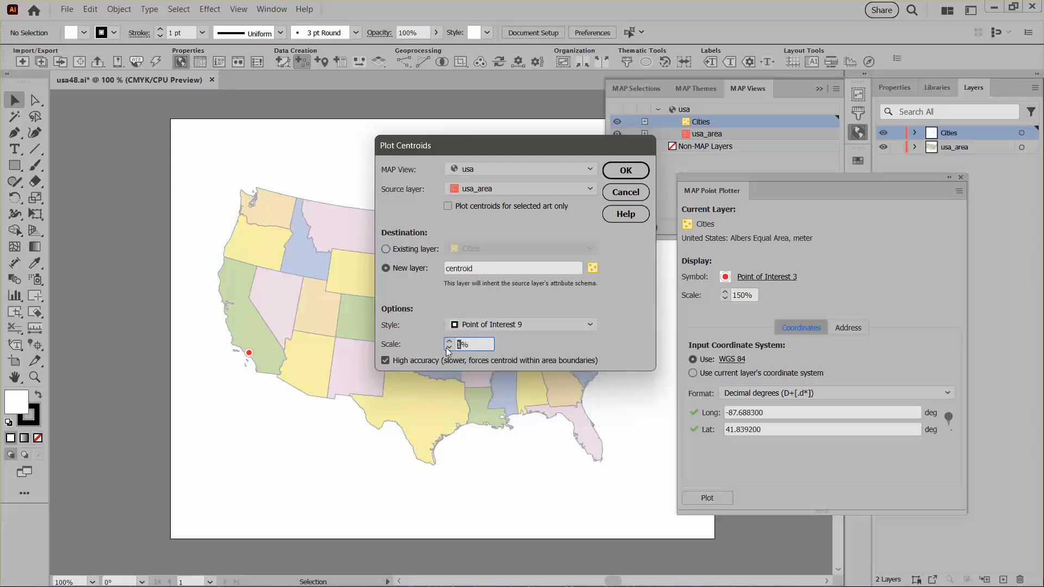
click(450, 342)
click(624, 171)
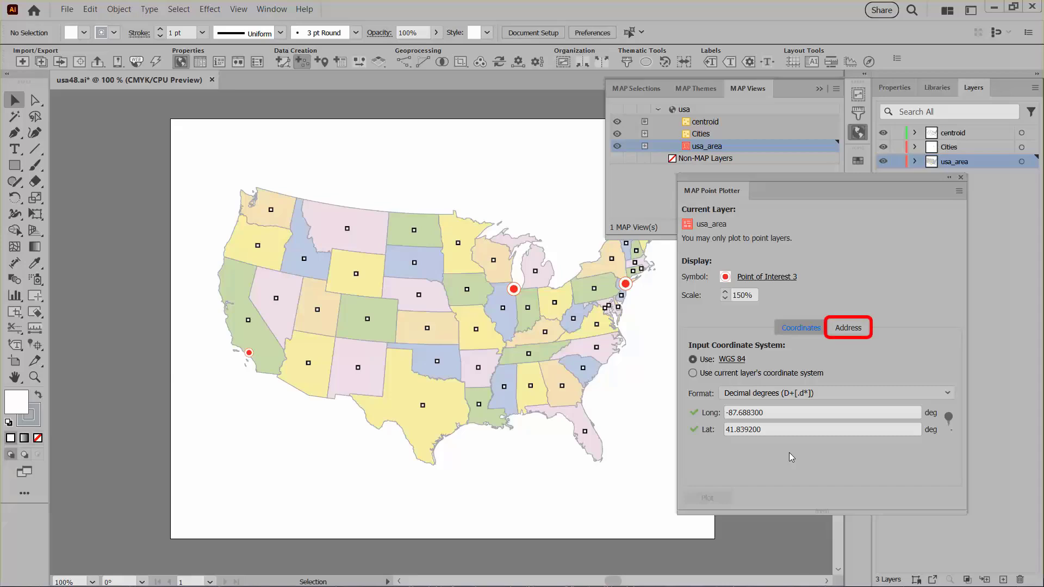
Step: Switch the Point Plotter to address input and set the symbol to Point of Interest 2 at 50% scale
click(841, 328)
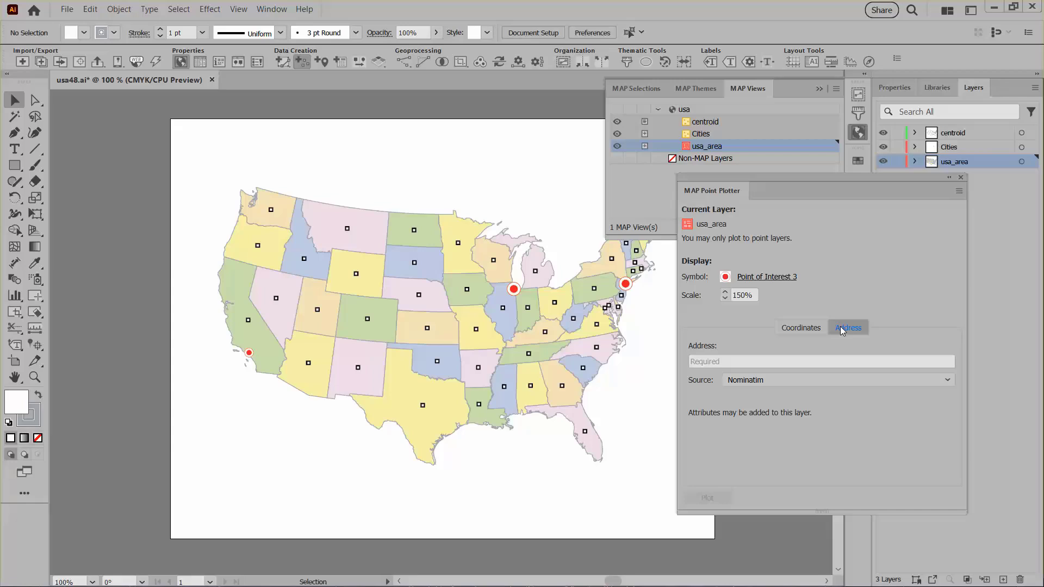
click(767, 276)
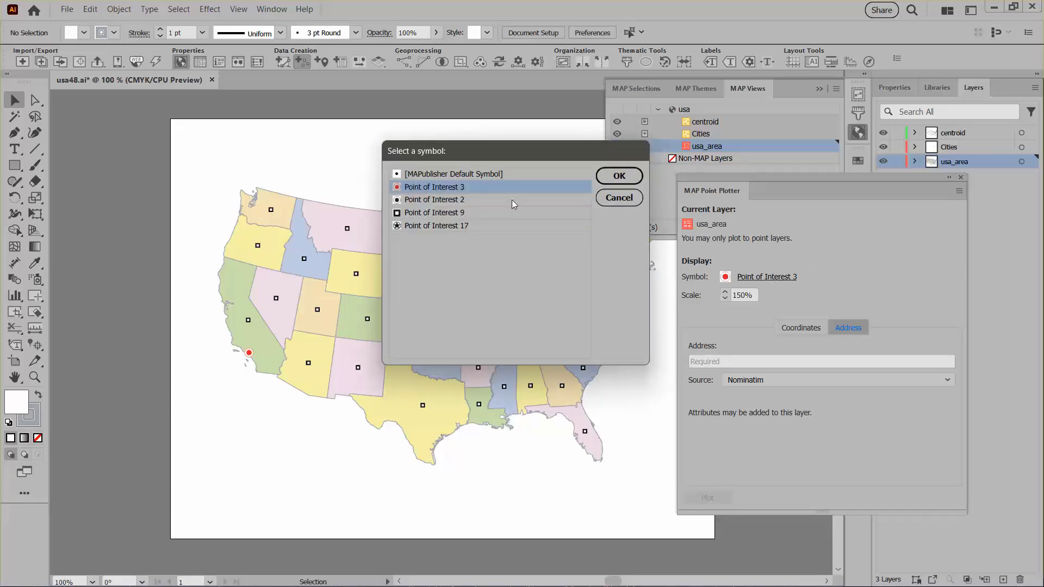
click(475, 200)
click(616, 177)
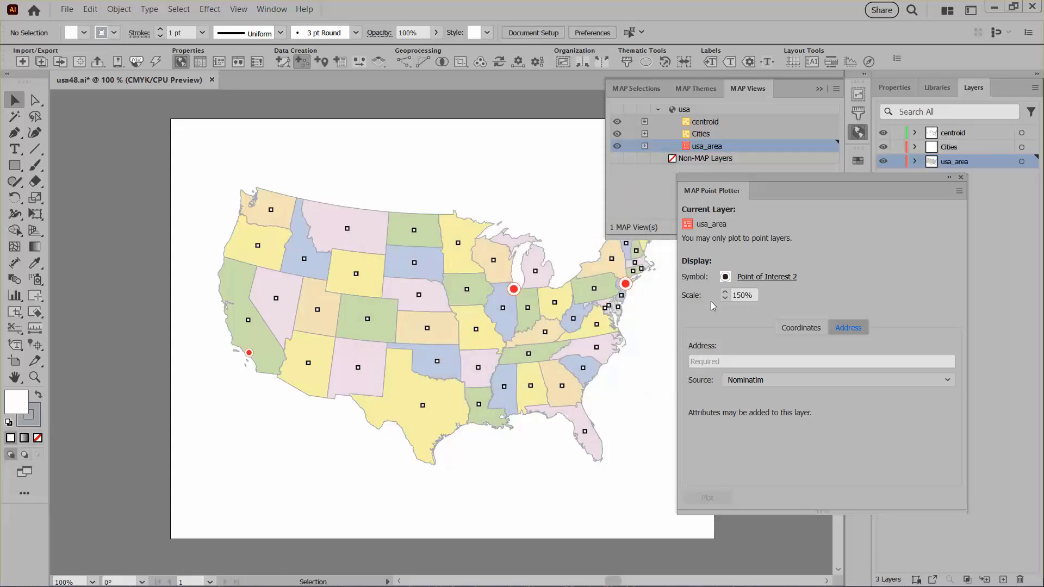
click(726, 298)
click(725, 299)
click(725, 298)
click(726, 298)
click(726, 298)
click(725, 299)
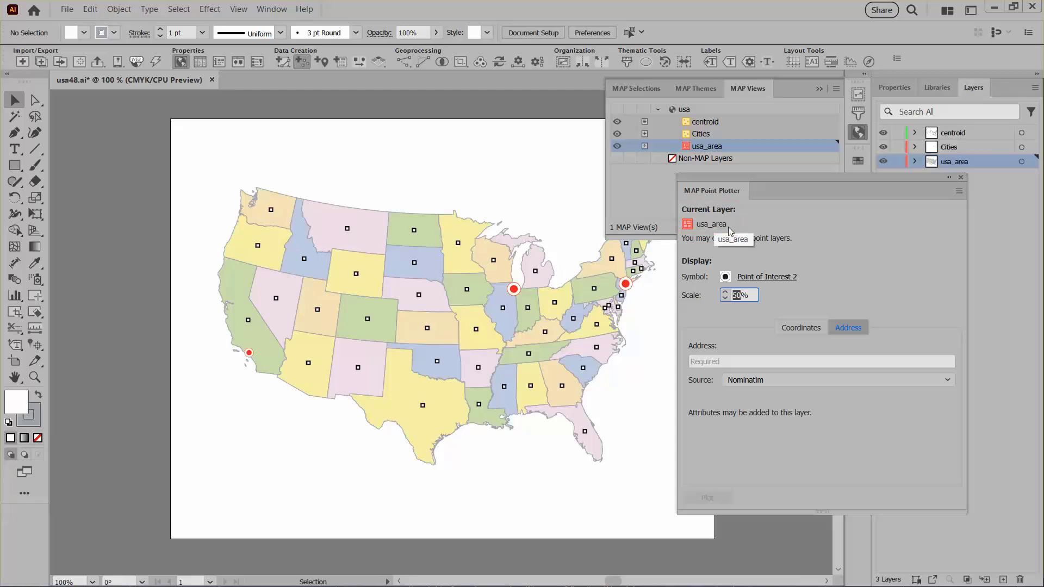
Step: Make Cities the current layer and plot a point for the address "Seattle, WA" with Nominatim as the source
click(712, 133)
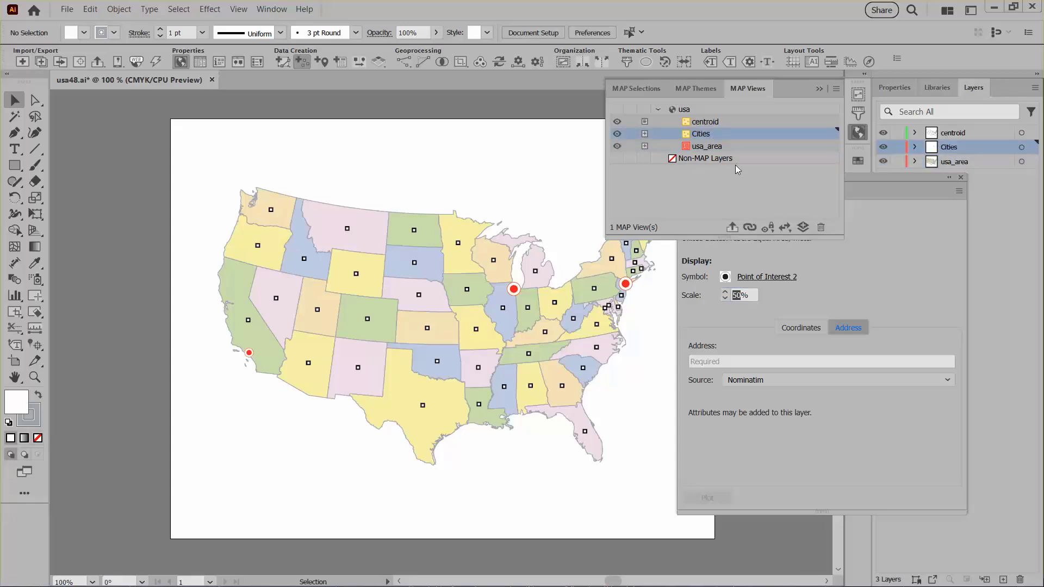
click(883, 246)
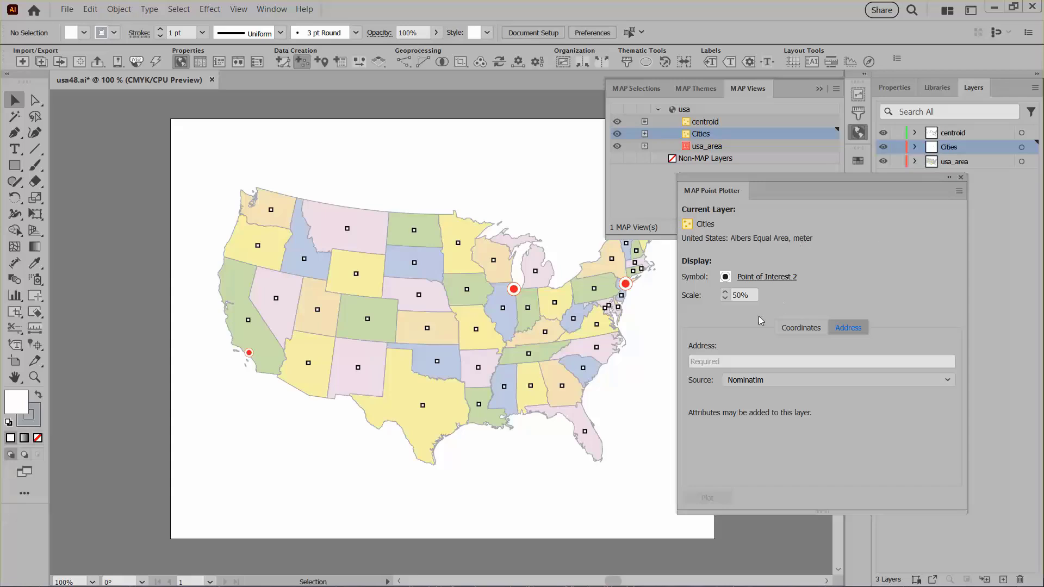
click(725, 362)
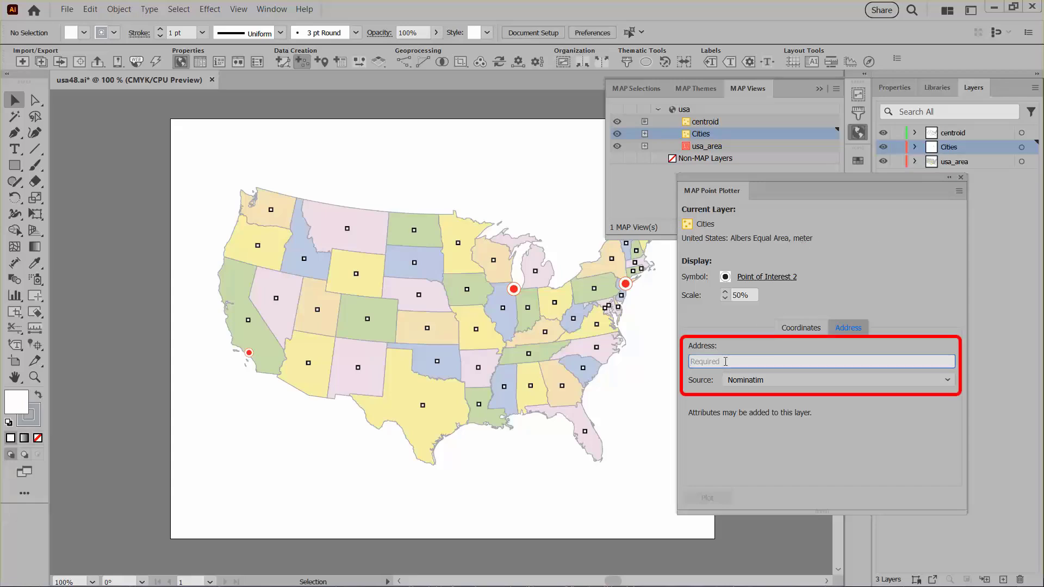
text(Seattle, WA)
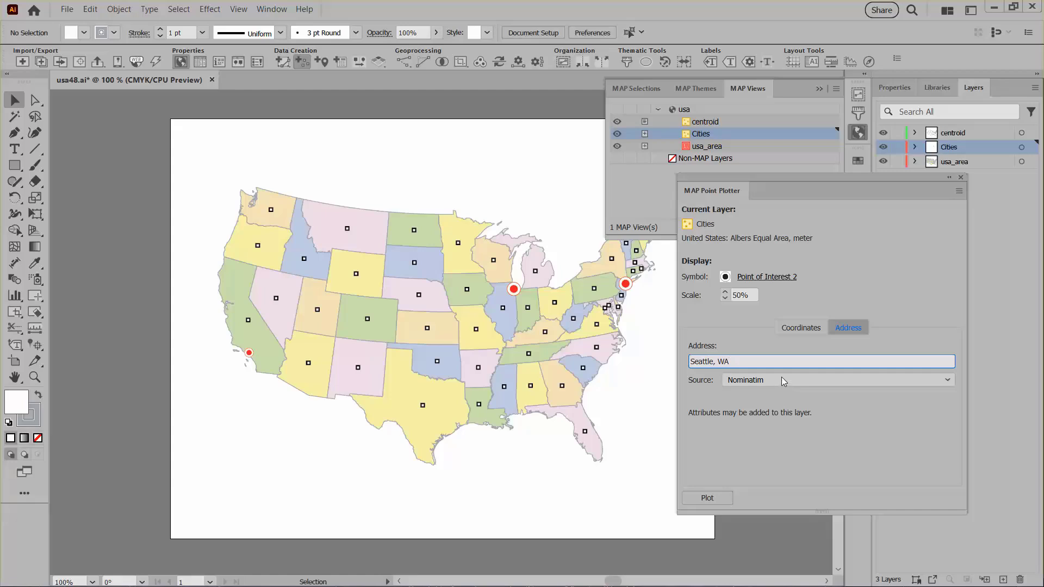
click(707, 498)
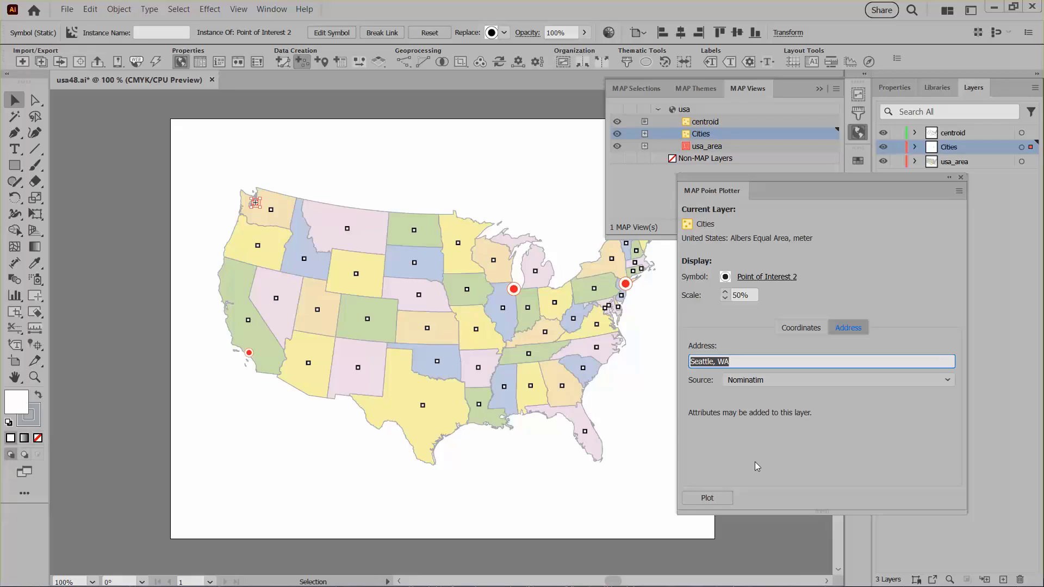
Step: Replace the address with the full street address in San Jose, CA and plot it on the Cities layer
key(BackSpace)
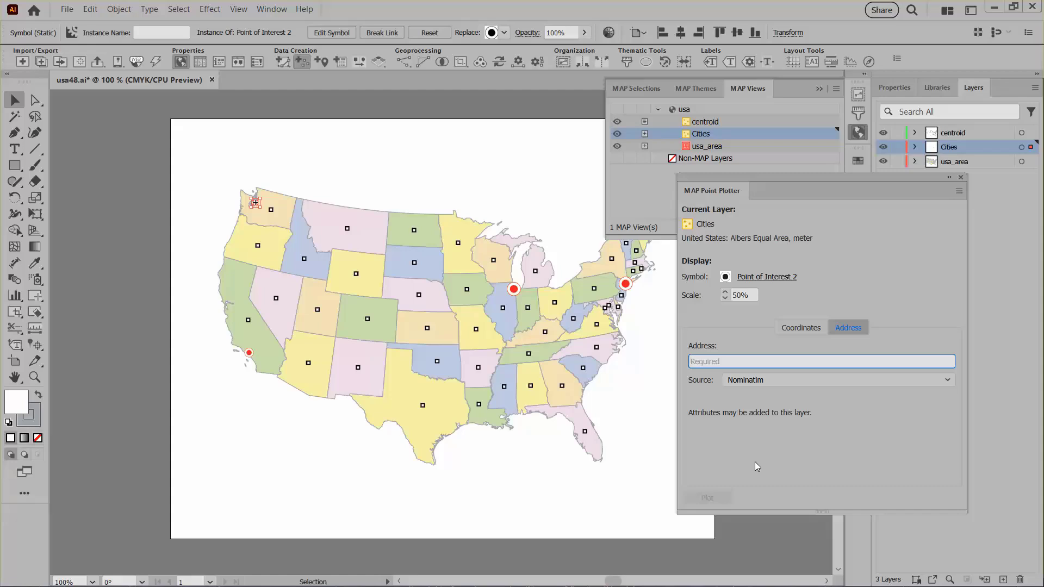
text(345 Park Avenue)
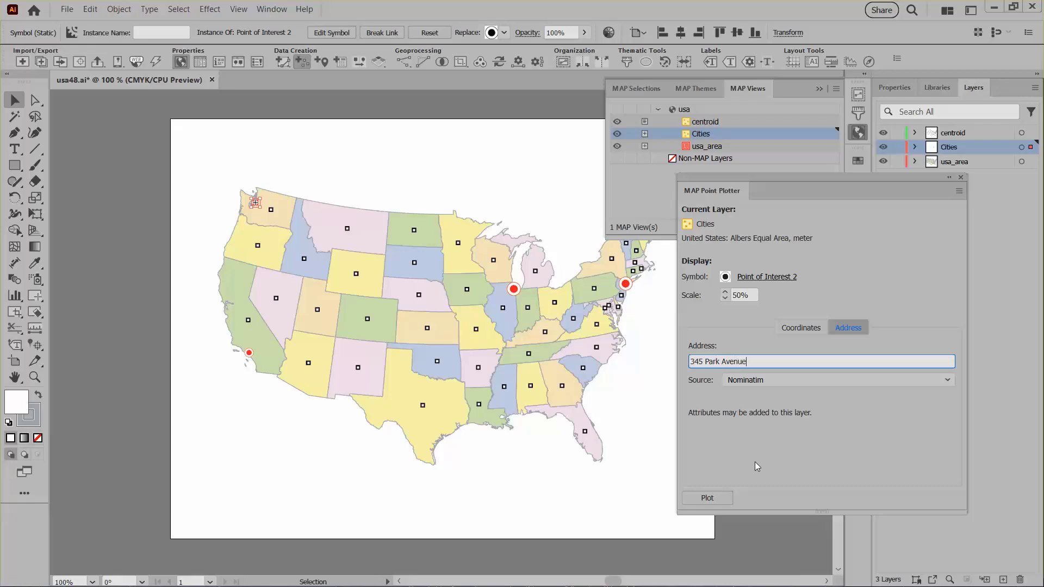
text(, San Jose, CA 95110)
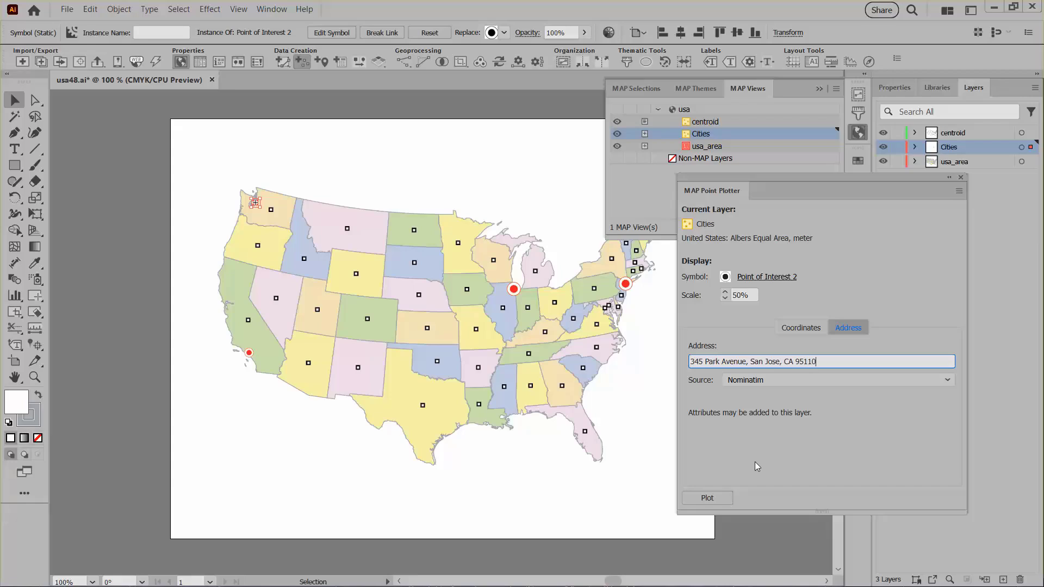
click(721, 498)
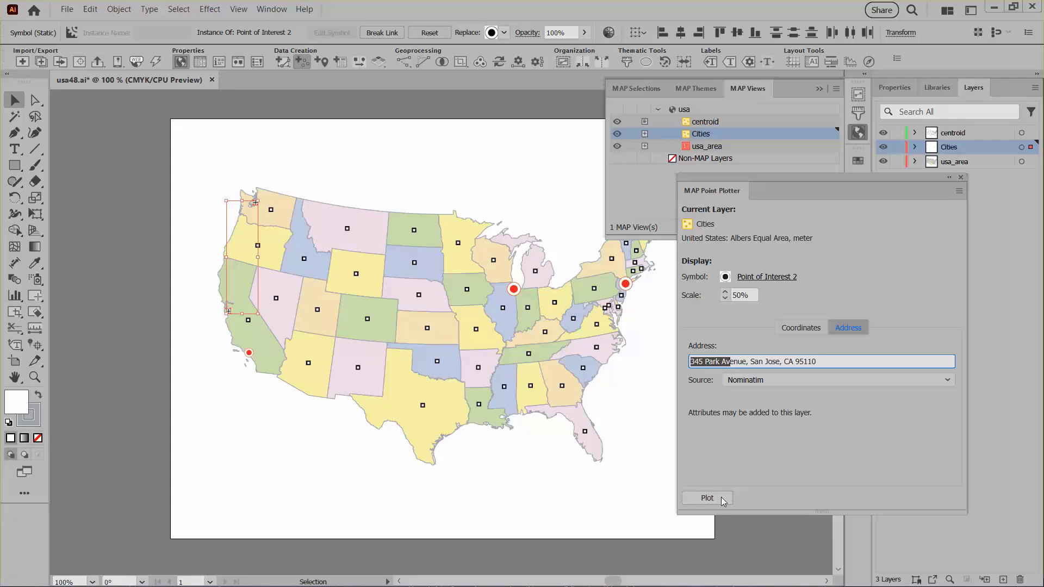
Step: Open the MAP Attributes table and show the attributes of the Cities layer
click(199, 66)
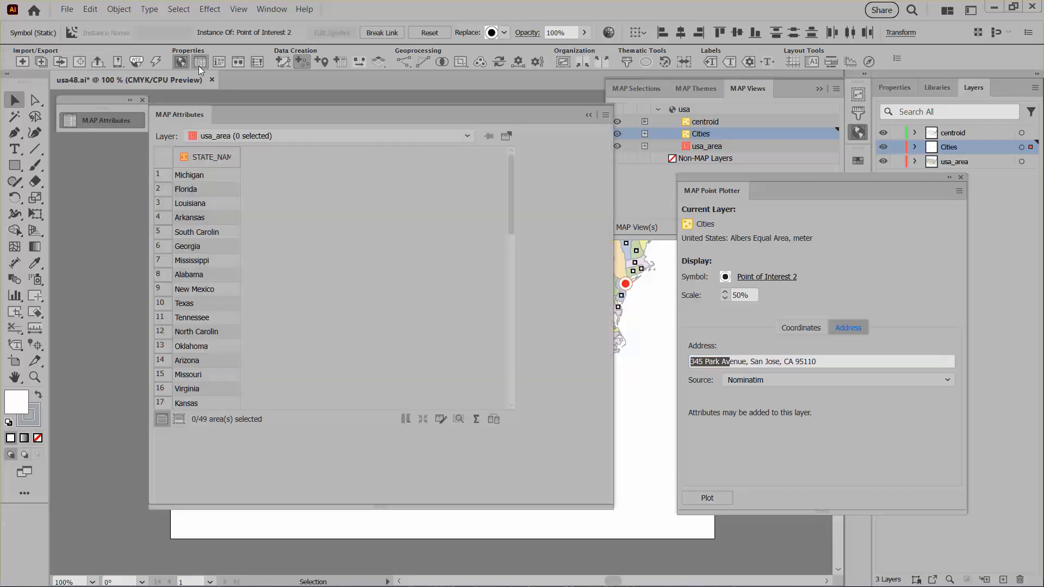
click(245, 136)
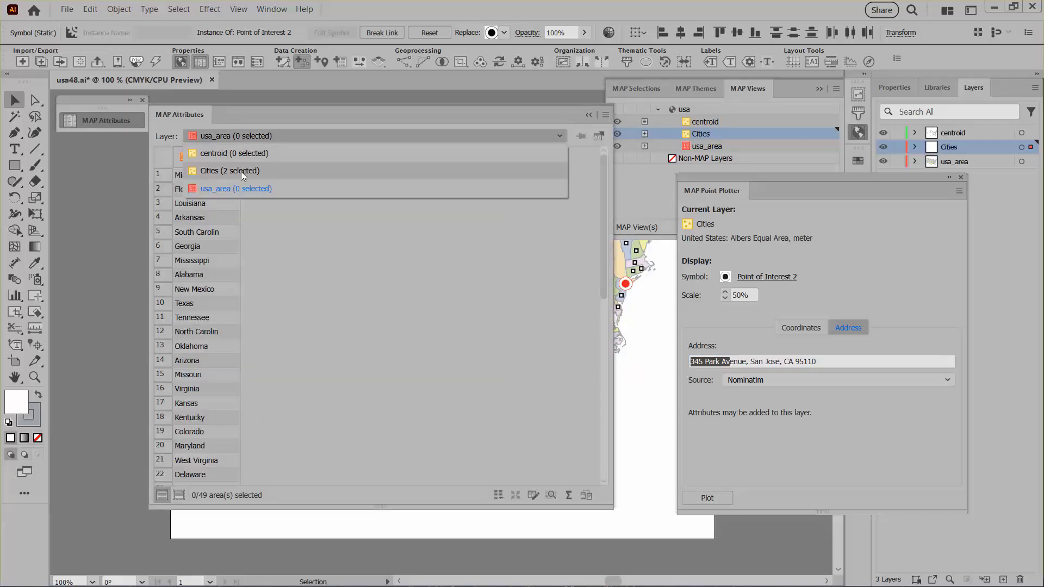
click(240, 172)
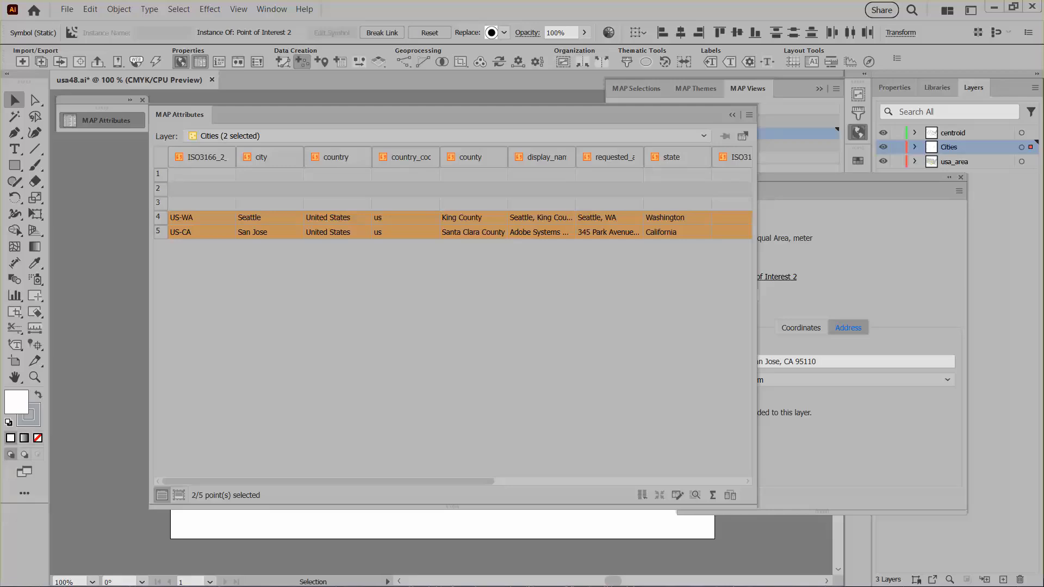